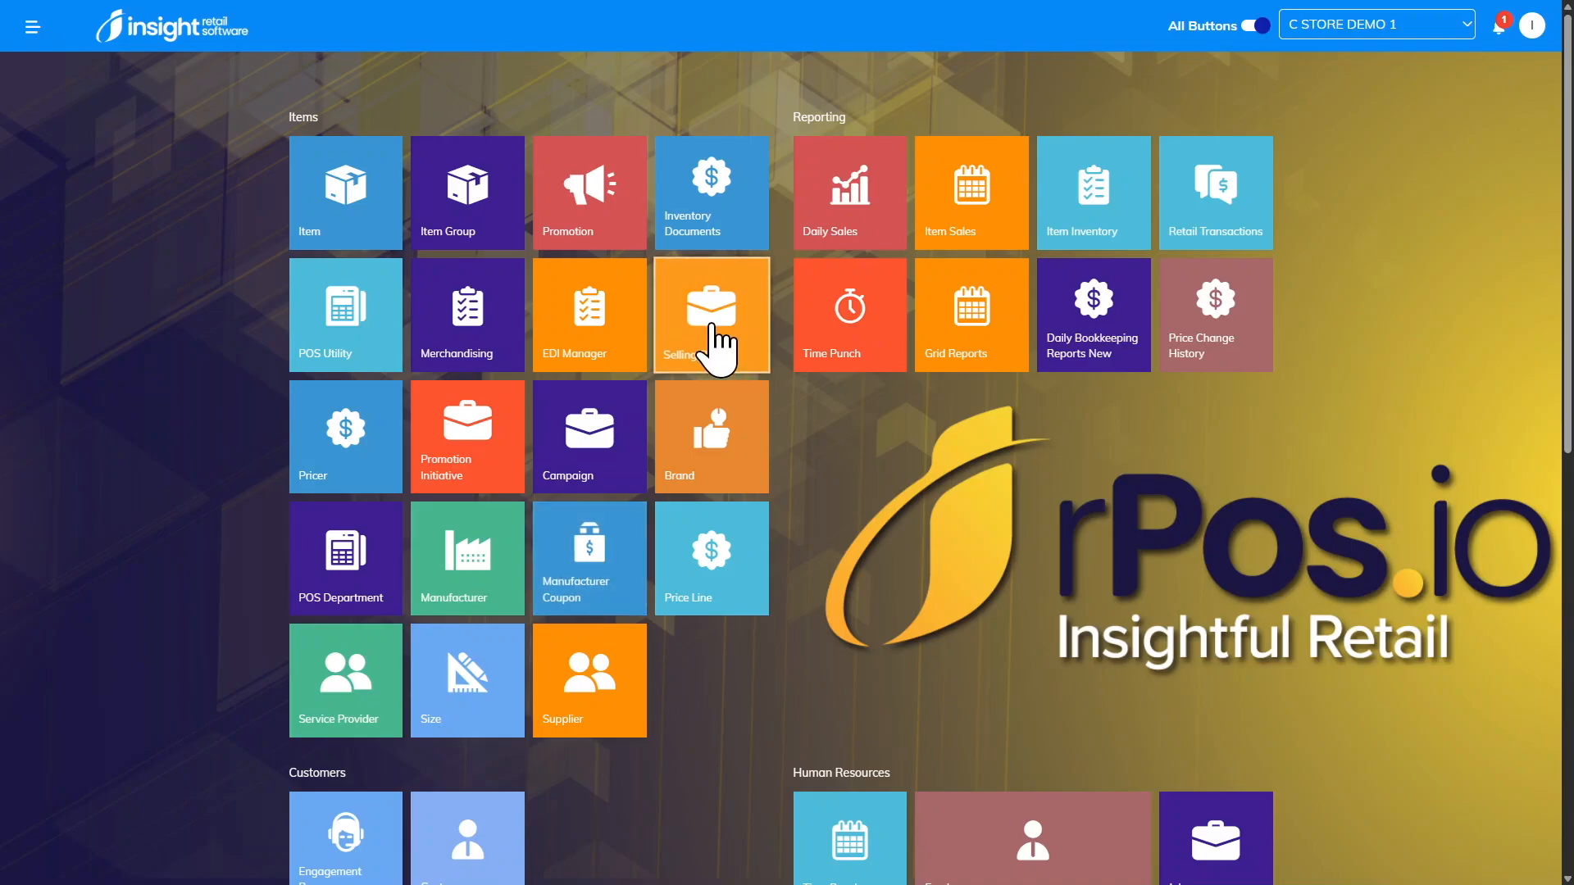
Step: Open the selling rules list and view the AGE VERIFY rule
left_click(715, 346)
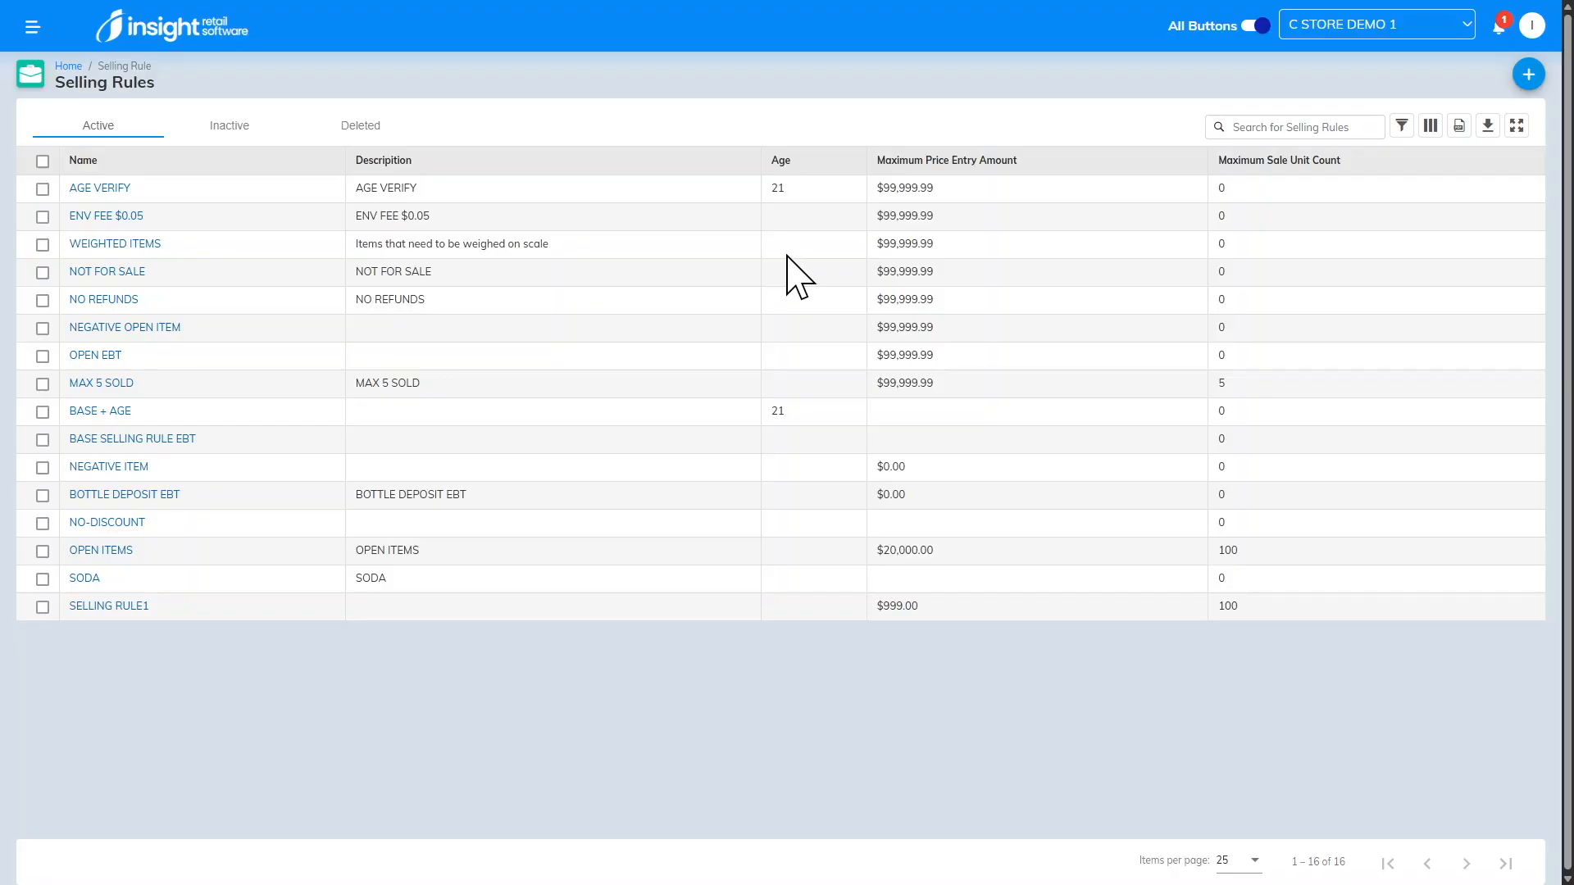
left_click(92, 189)
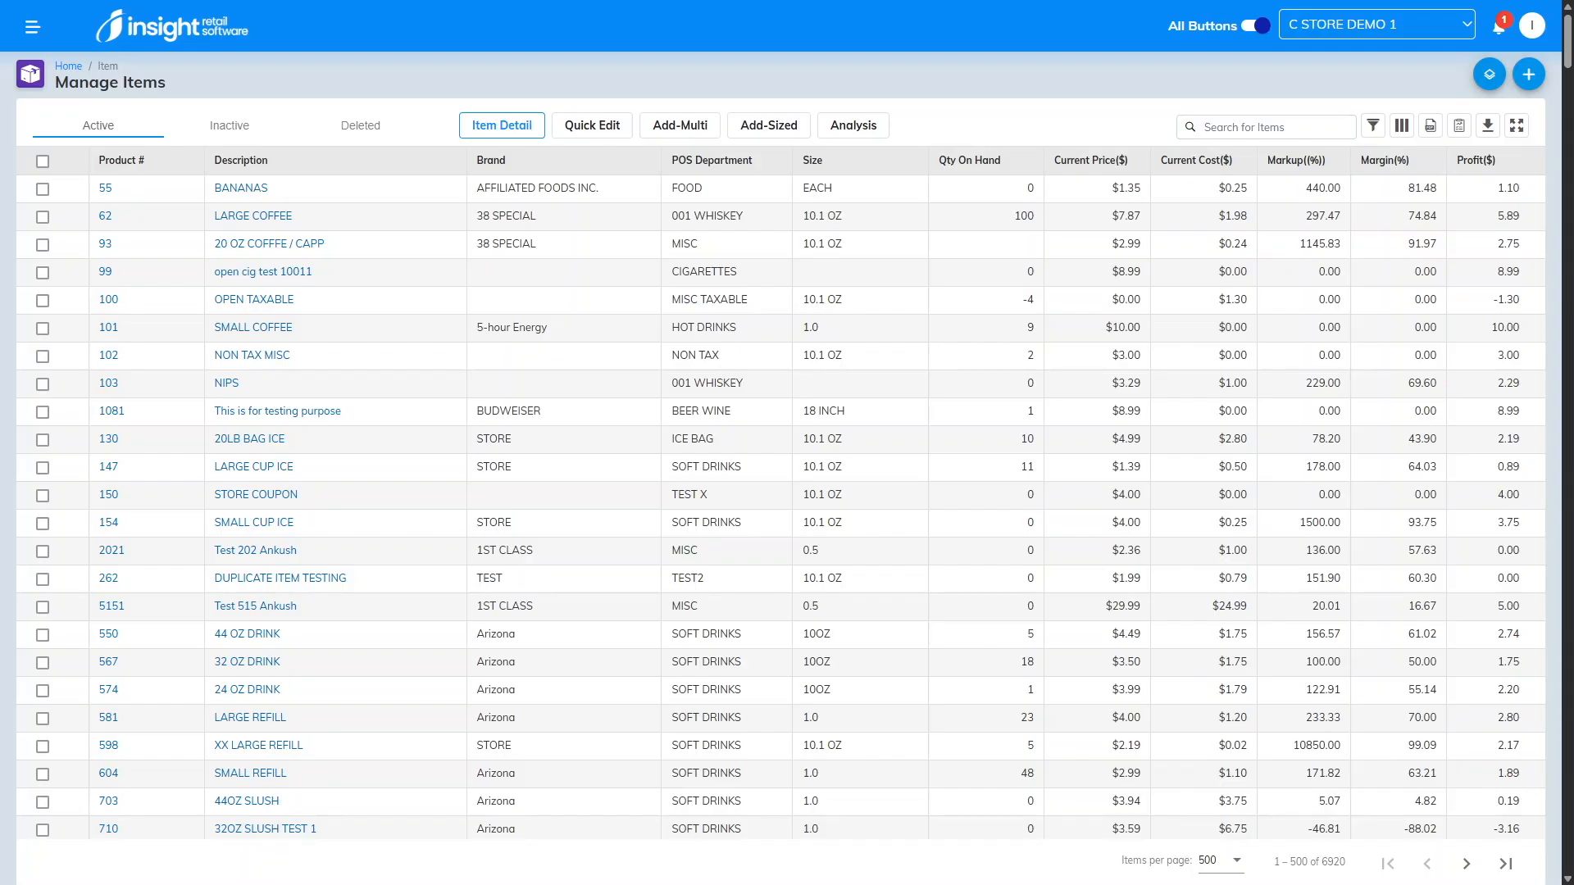
left_click(1205, 127)
type("28200003584")
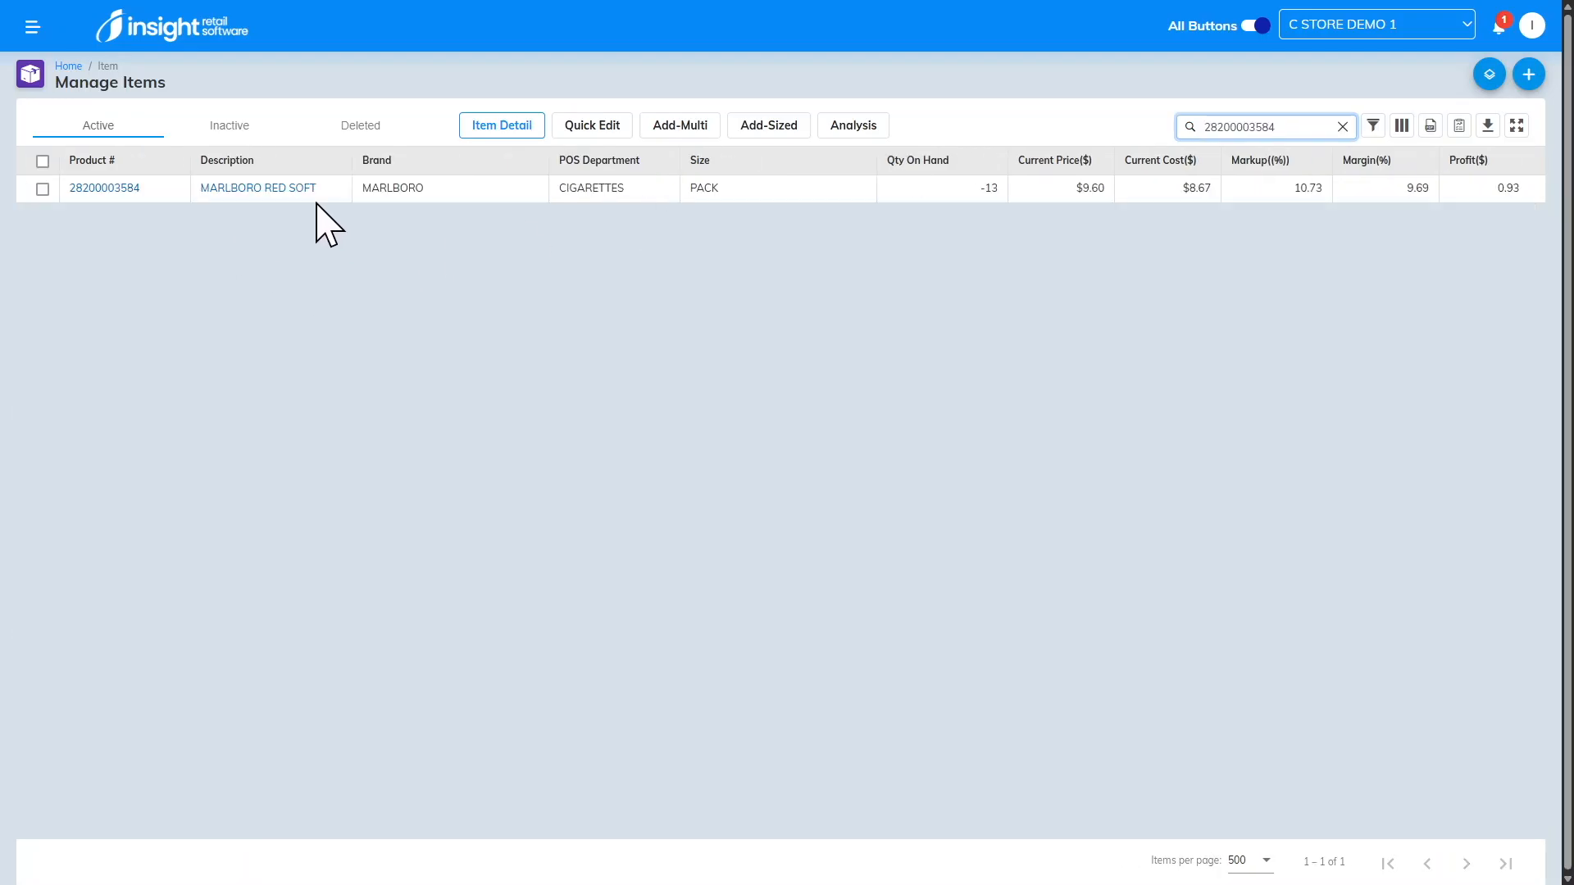
left_click(220, 188)
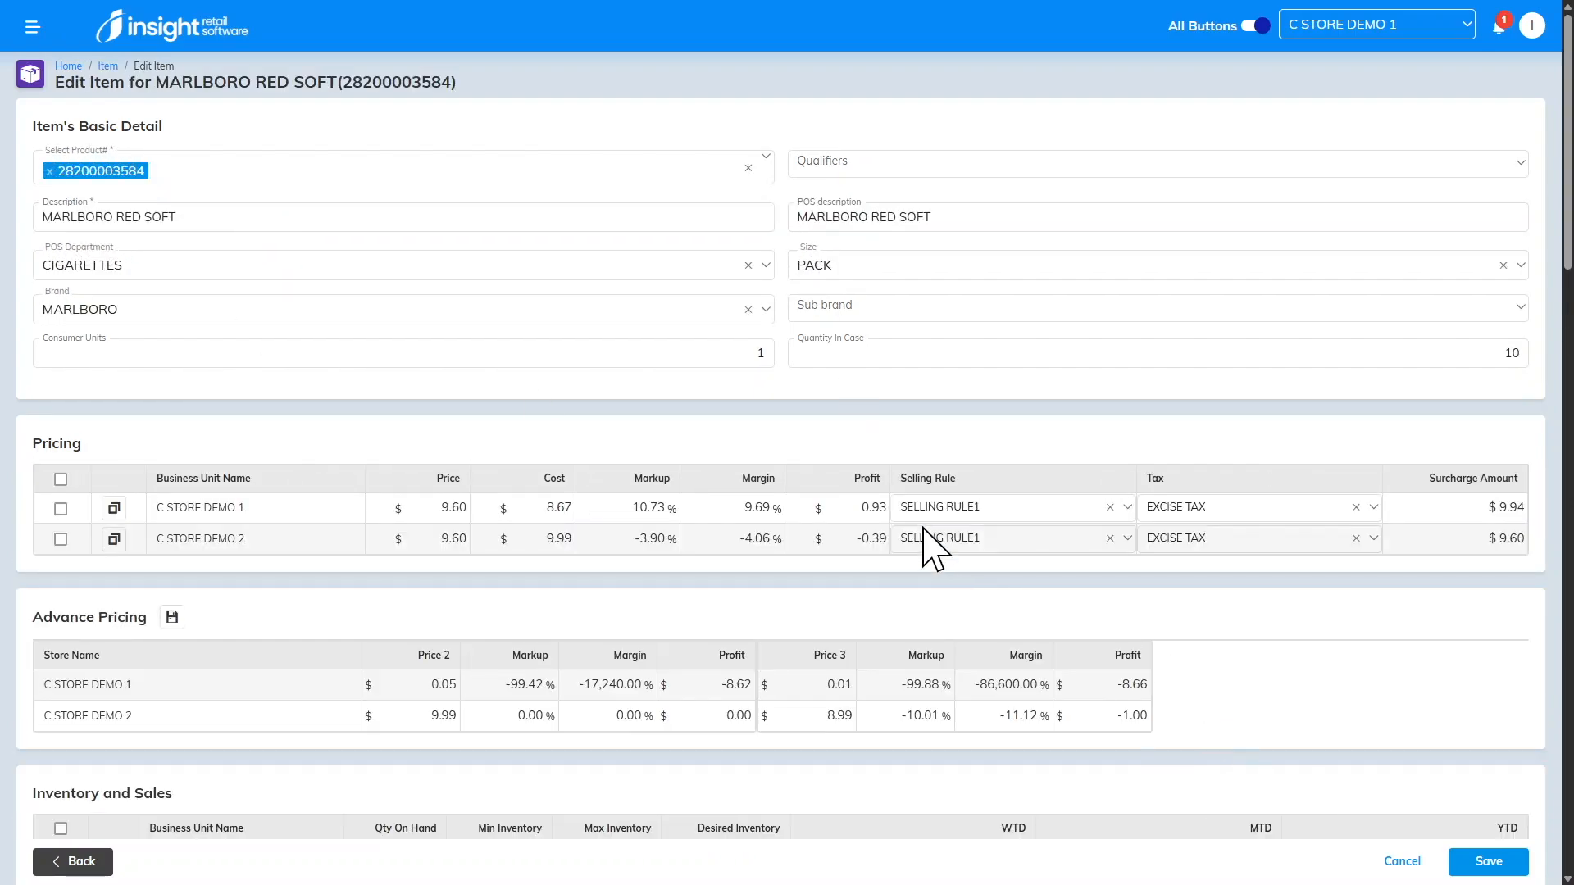
Step: Set the item's selling rule for C STORE DEMO 1 to AGE VERIFY and save the item
left_click(955, 510)
scroll(1004, 611, "up", 5)
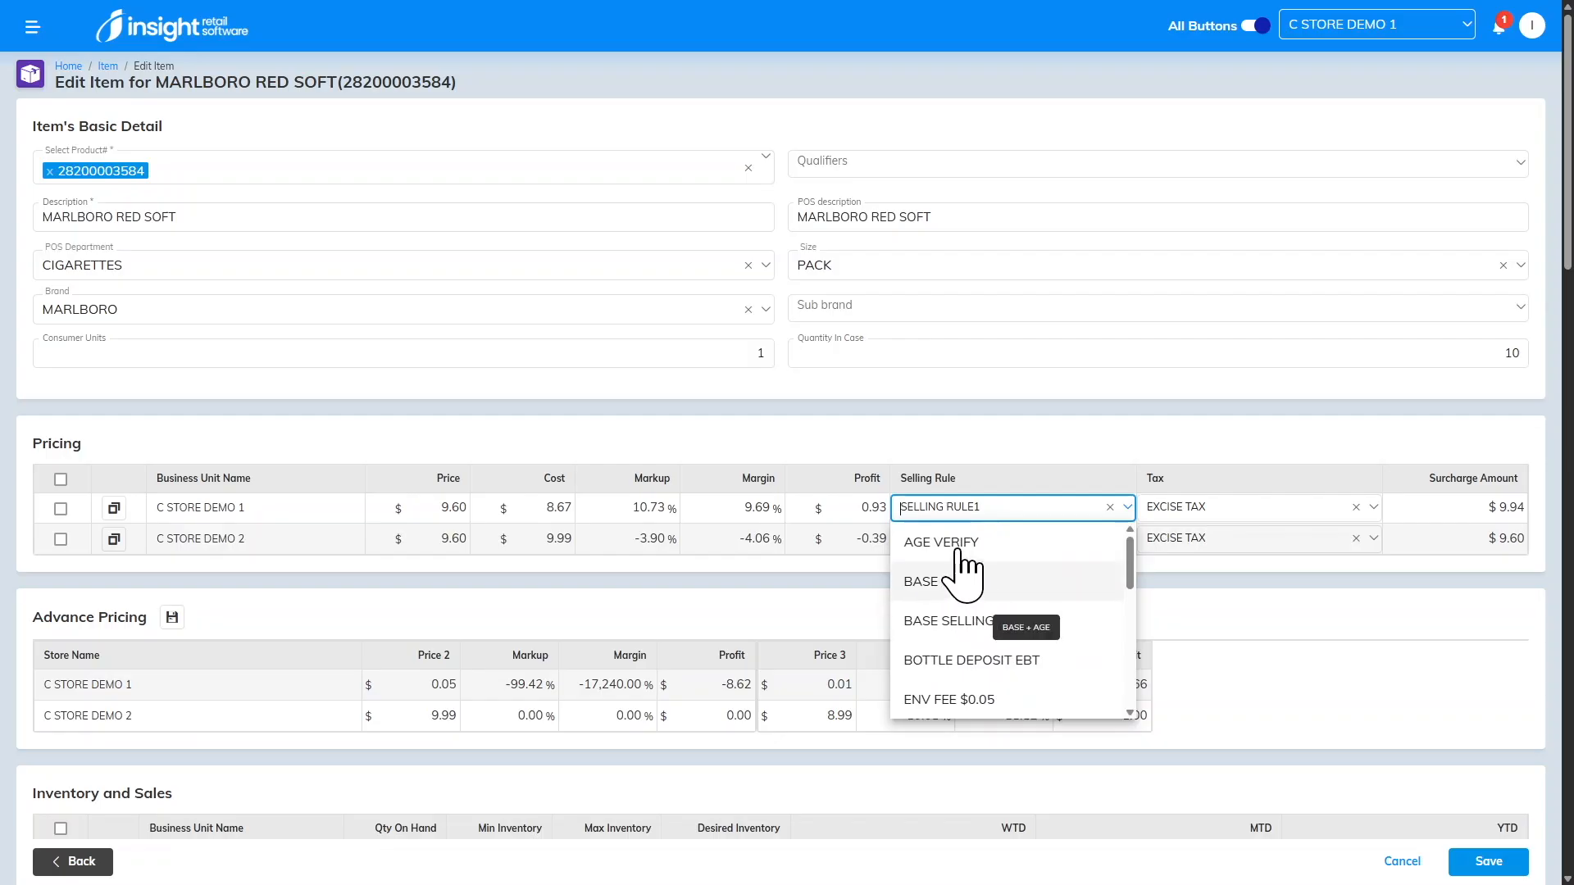
left_click(953, 546)
left_click(1479, 861)
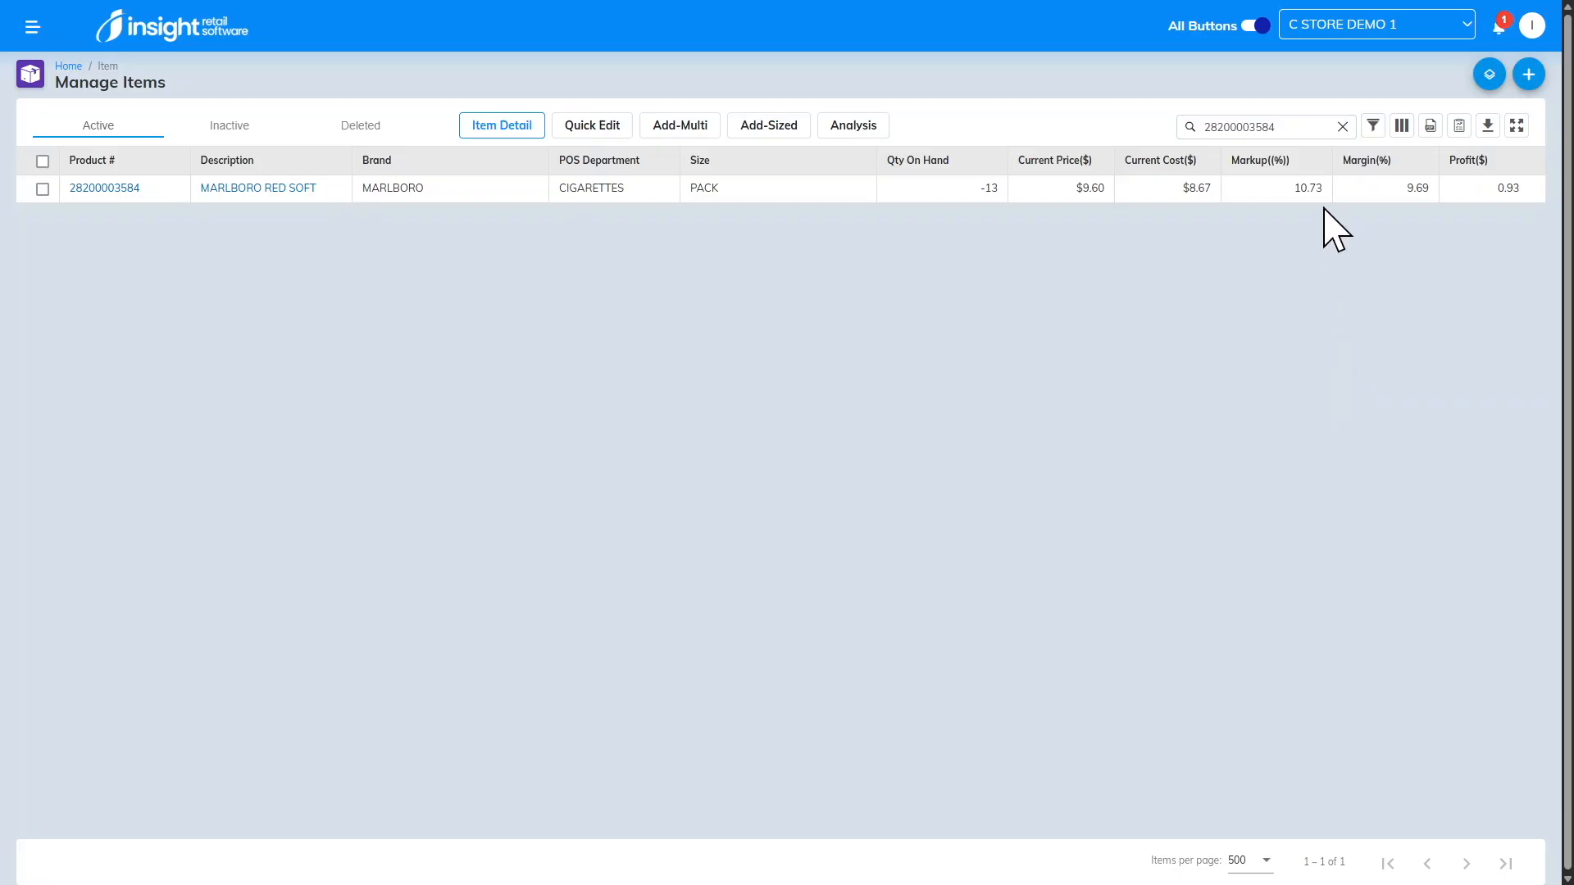
Step: Clear the item search and apply the saved Marlboro PACKS filter to the item list
left_click(1342, 127)
left_click(1373, 127)
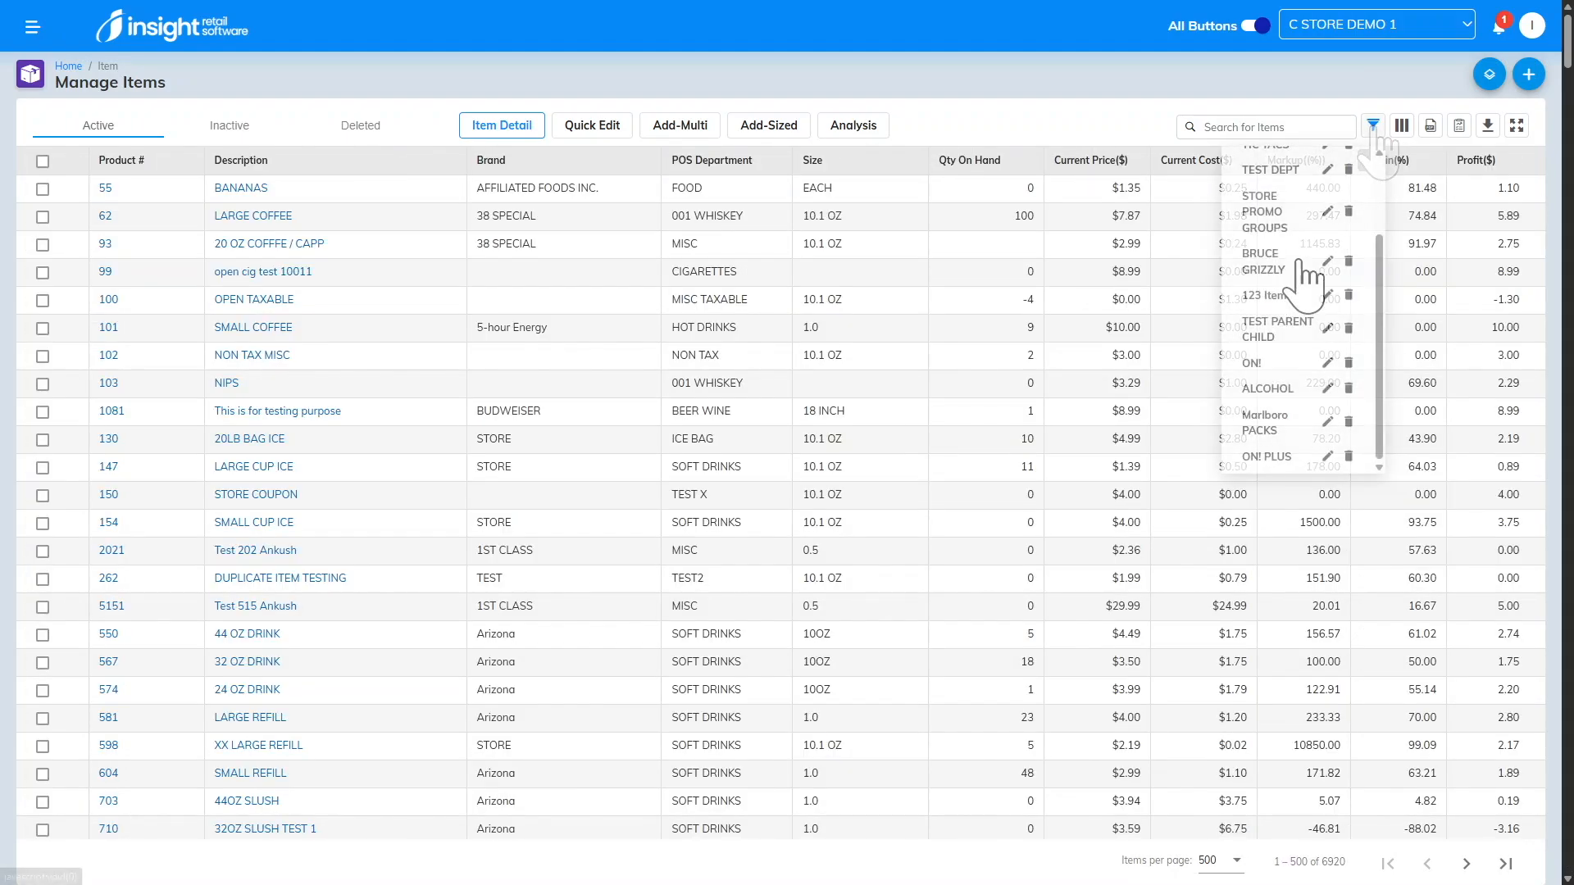
scroll(1309, 285, "down", 1)
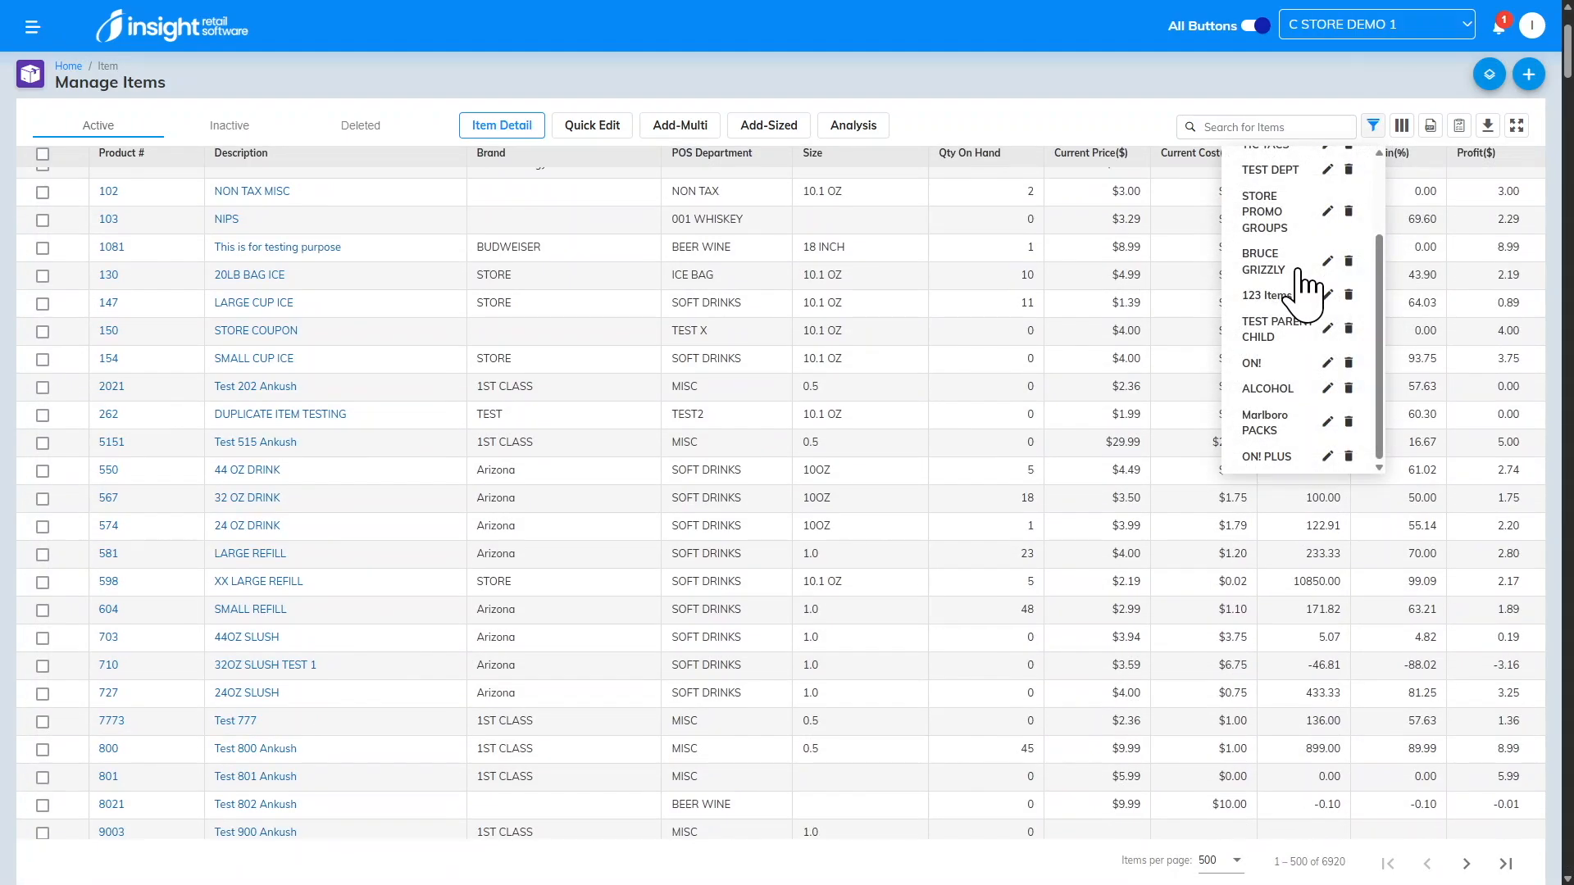
left_click(1271, 419)
scroll(643, 440, "down", 5)
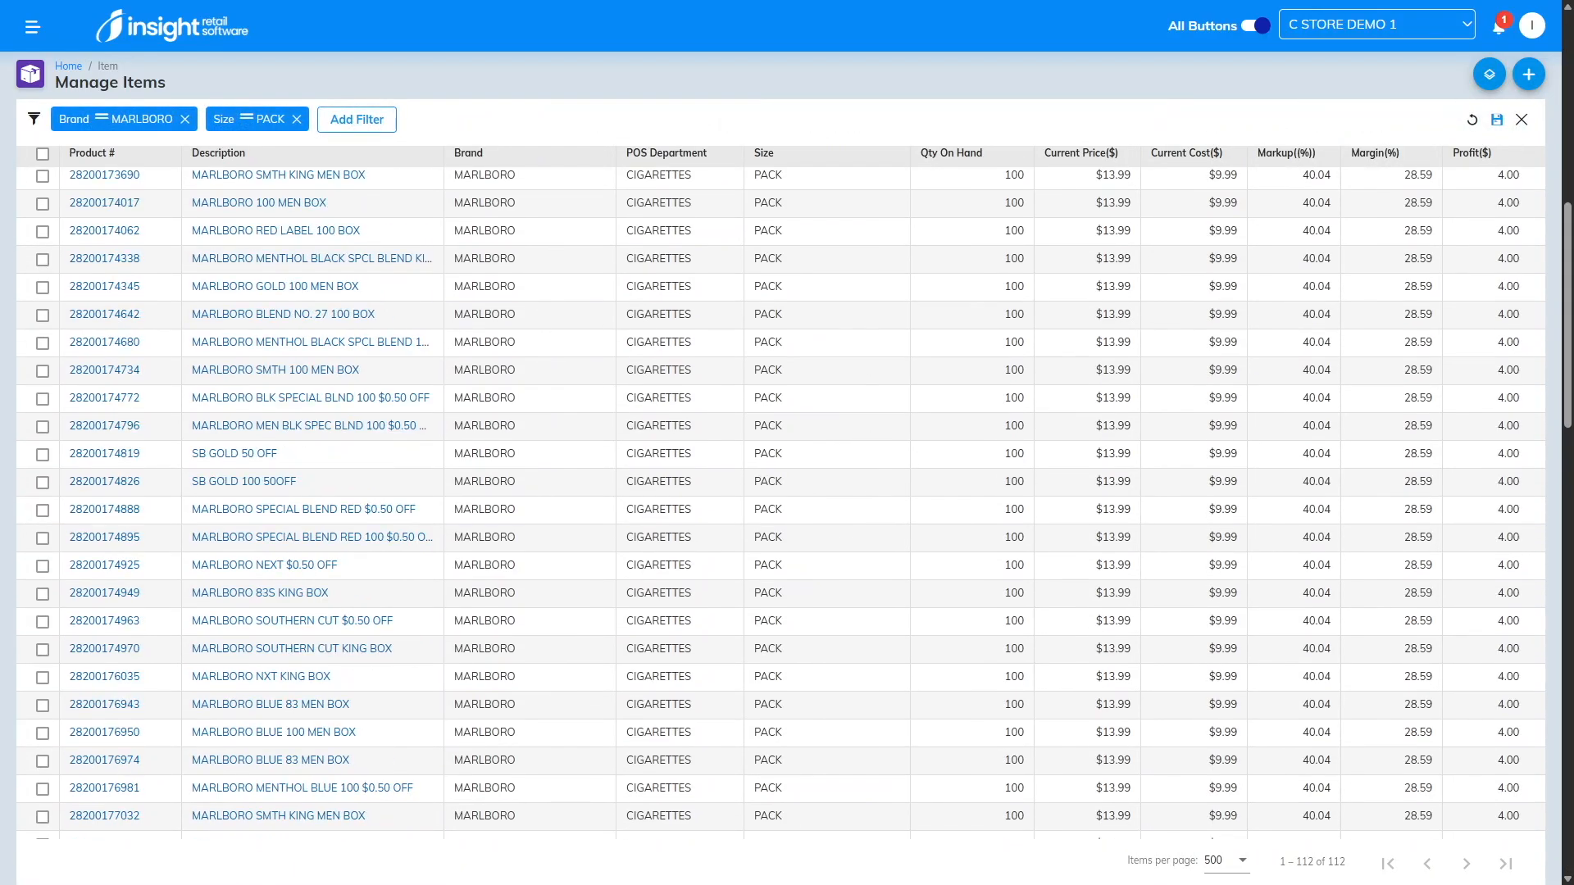
scroll(647, 459, "up", 7)
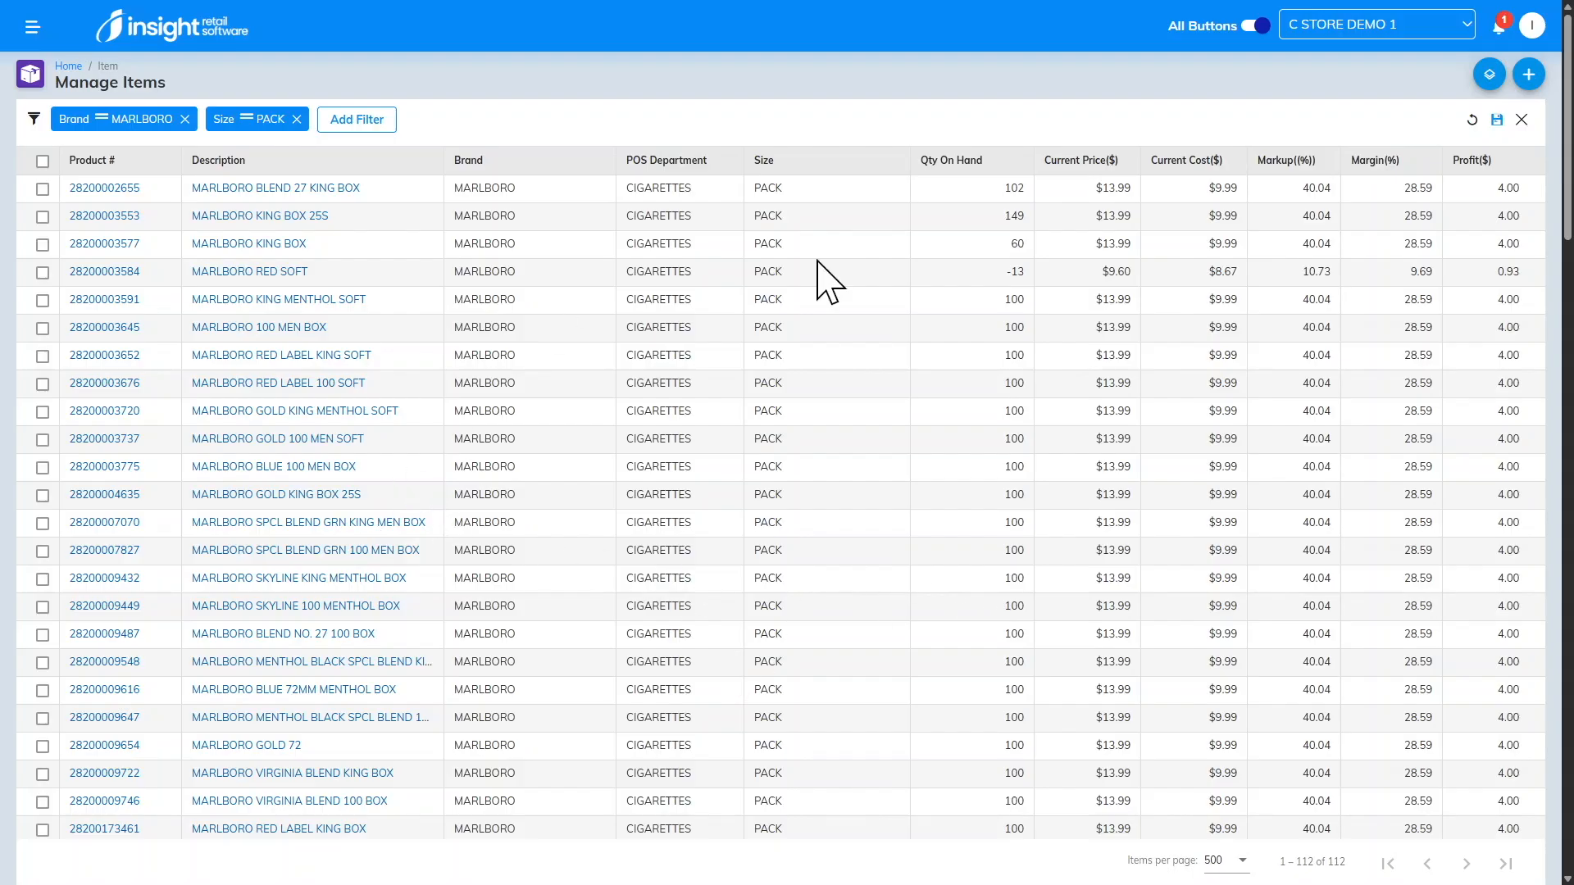
Step: Select all the filtered Marlboro pack items and start a Group Change for them
left_click(1521, 120)
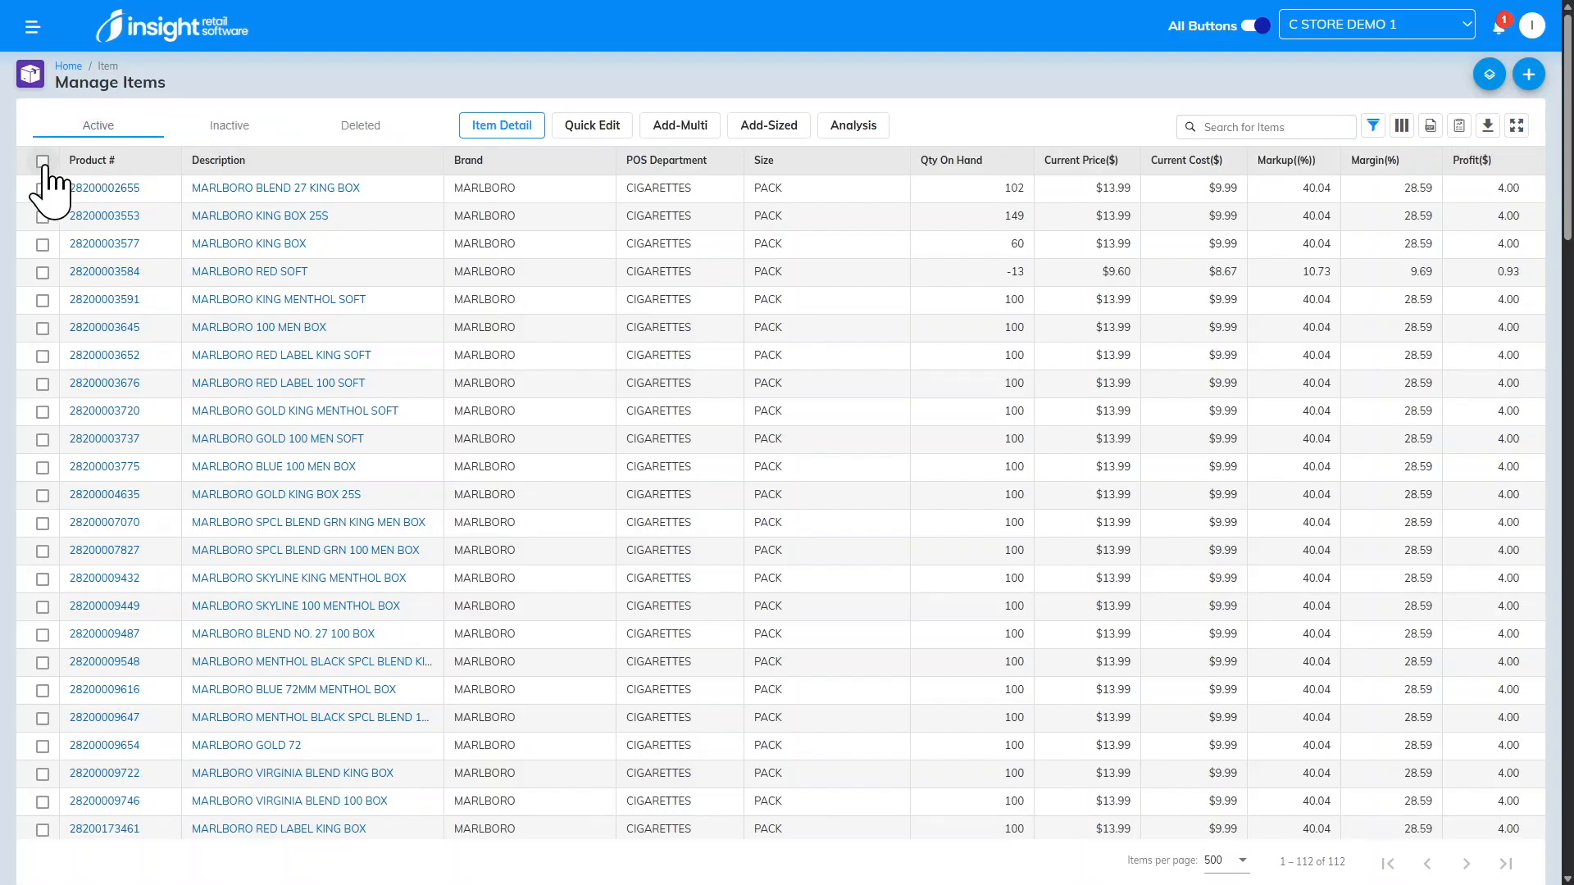
left_click(42, 163)
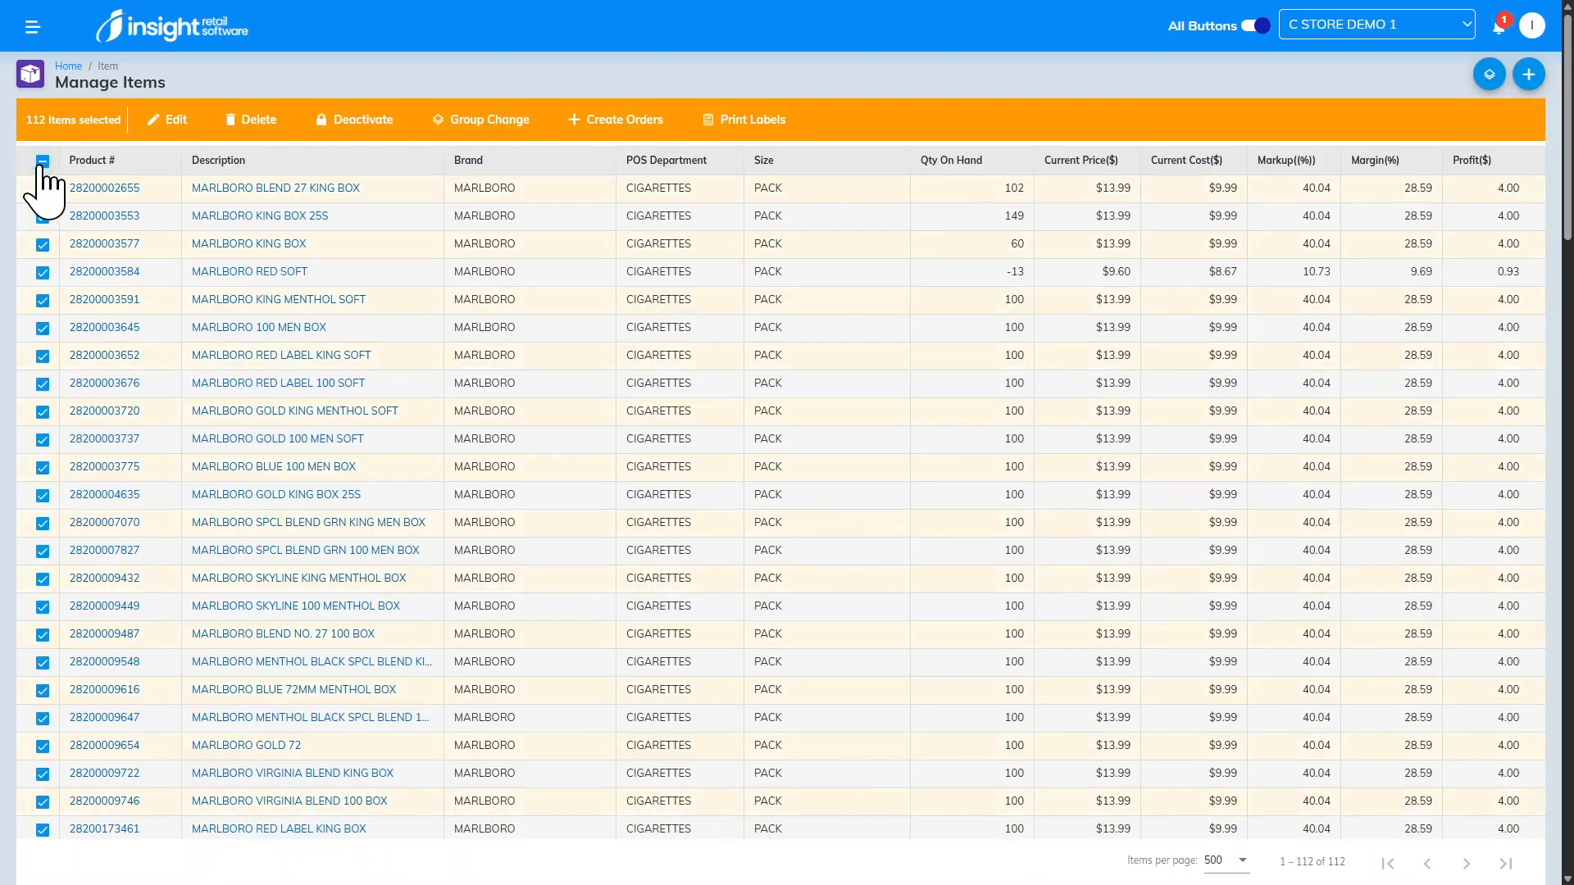
left_click(484, 120)
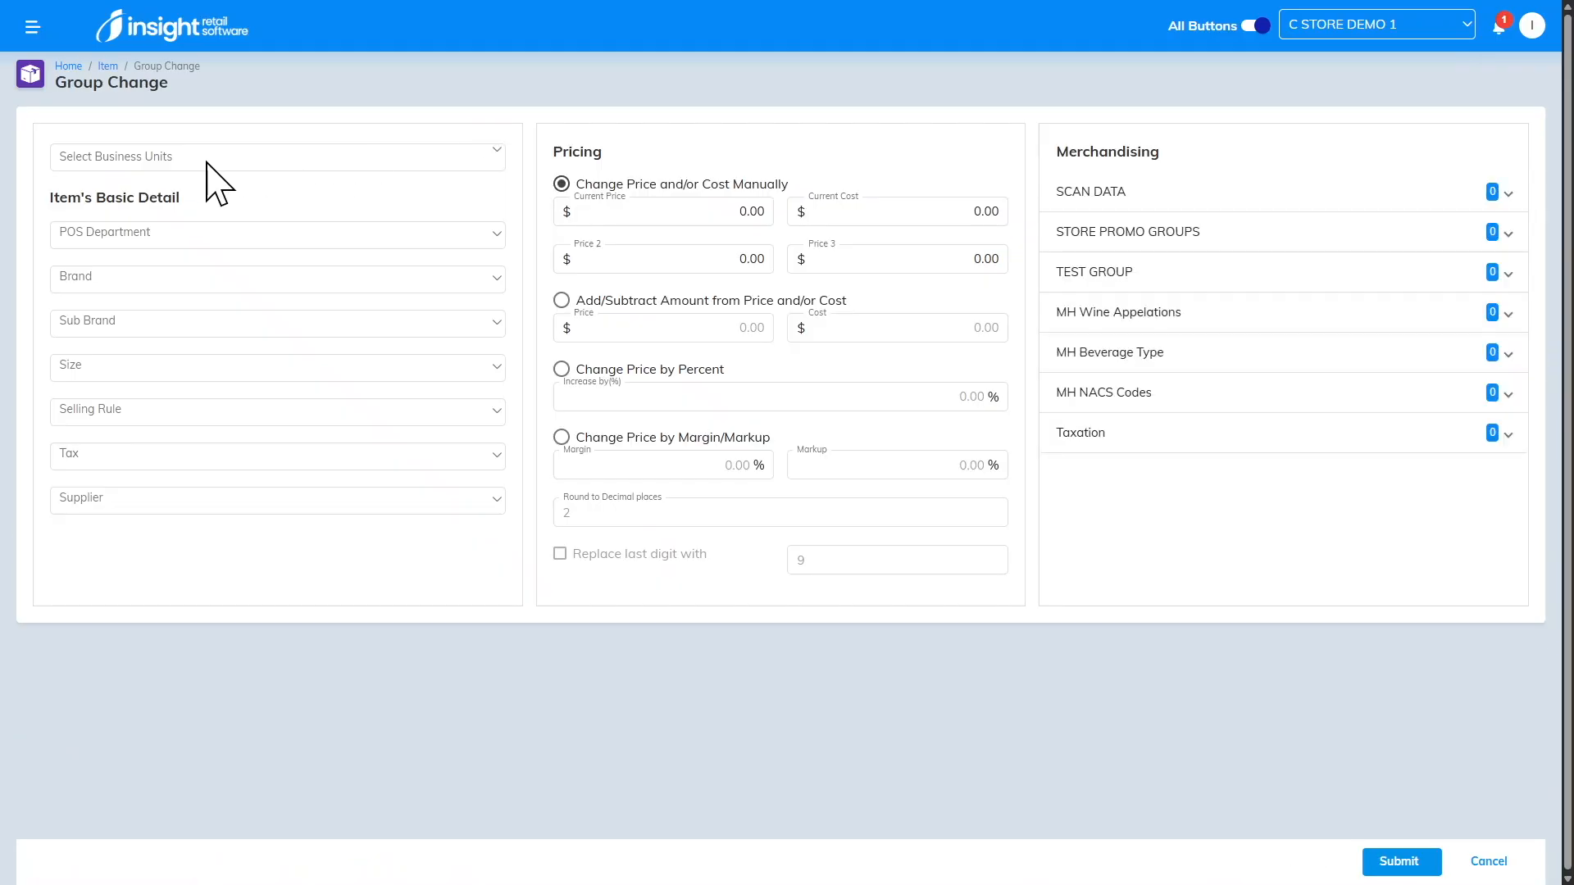
Step: Assign the AGE VERIFY selling rule to the selected items for business unit C STORE DEMO 1 and submit the group change
left_click(196, 161)
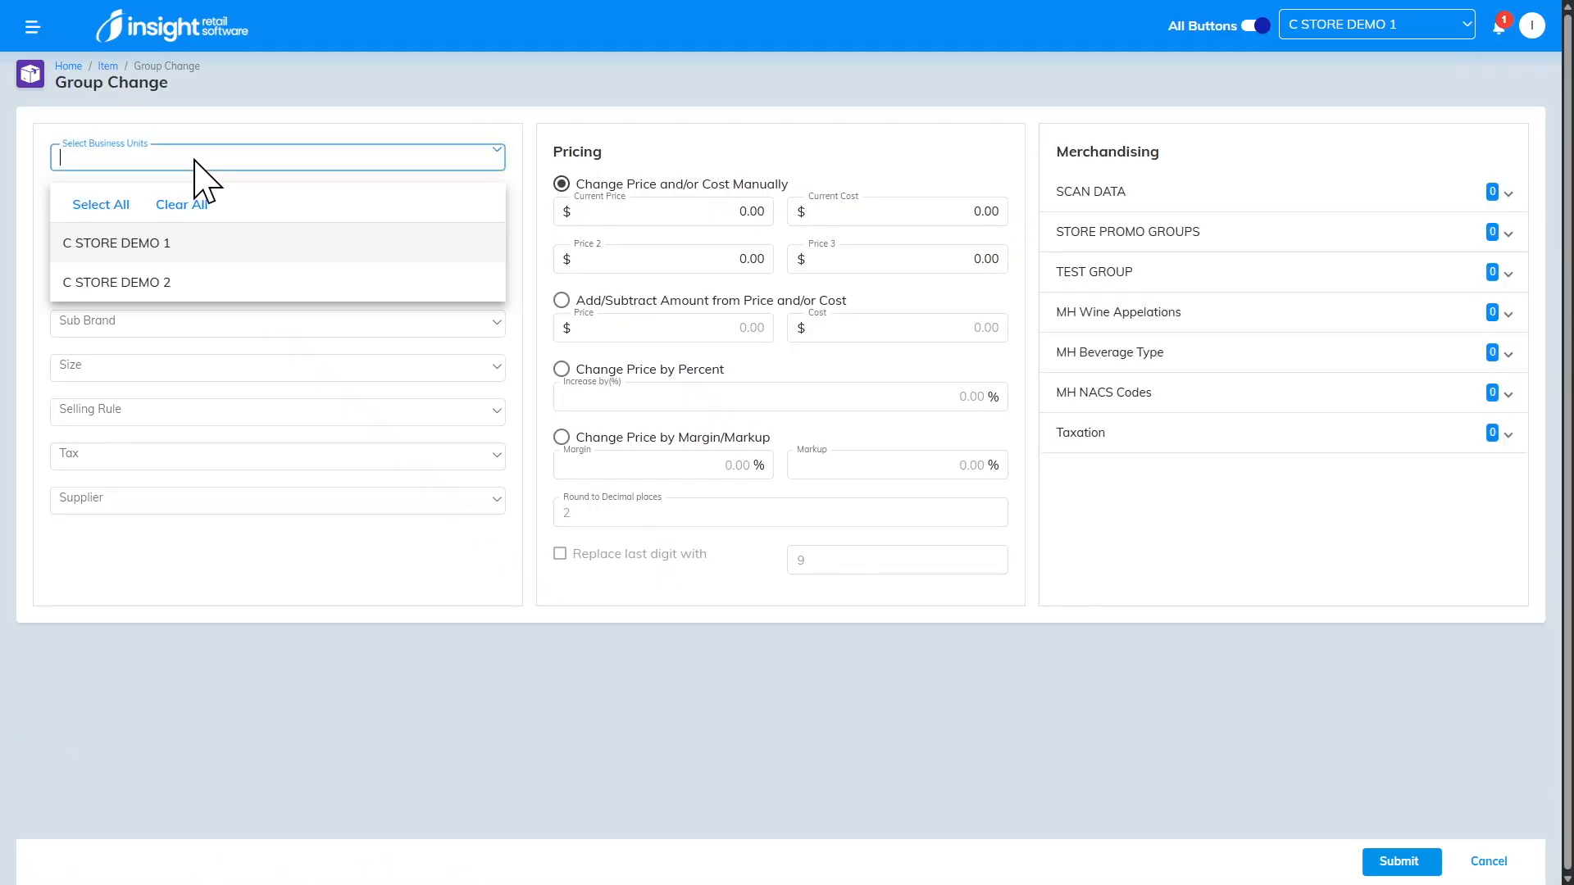
left_click(168, 245)
left_click(107, 422)
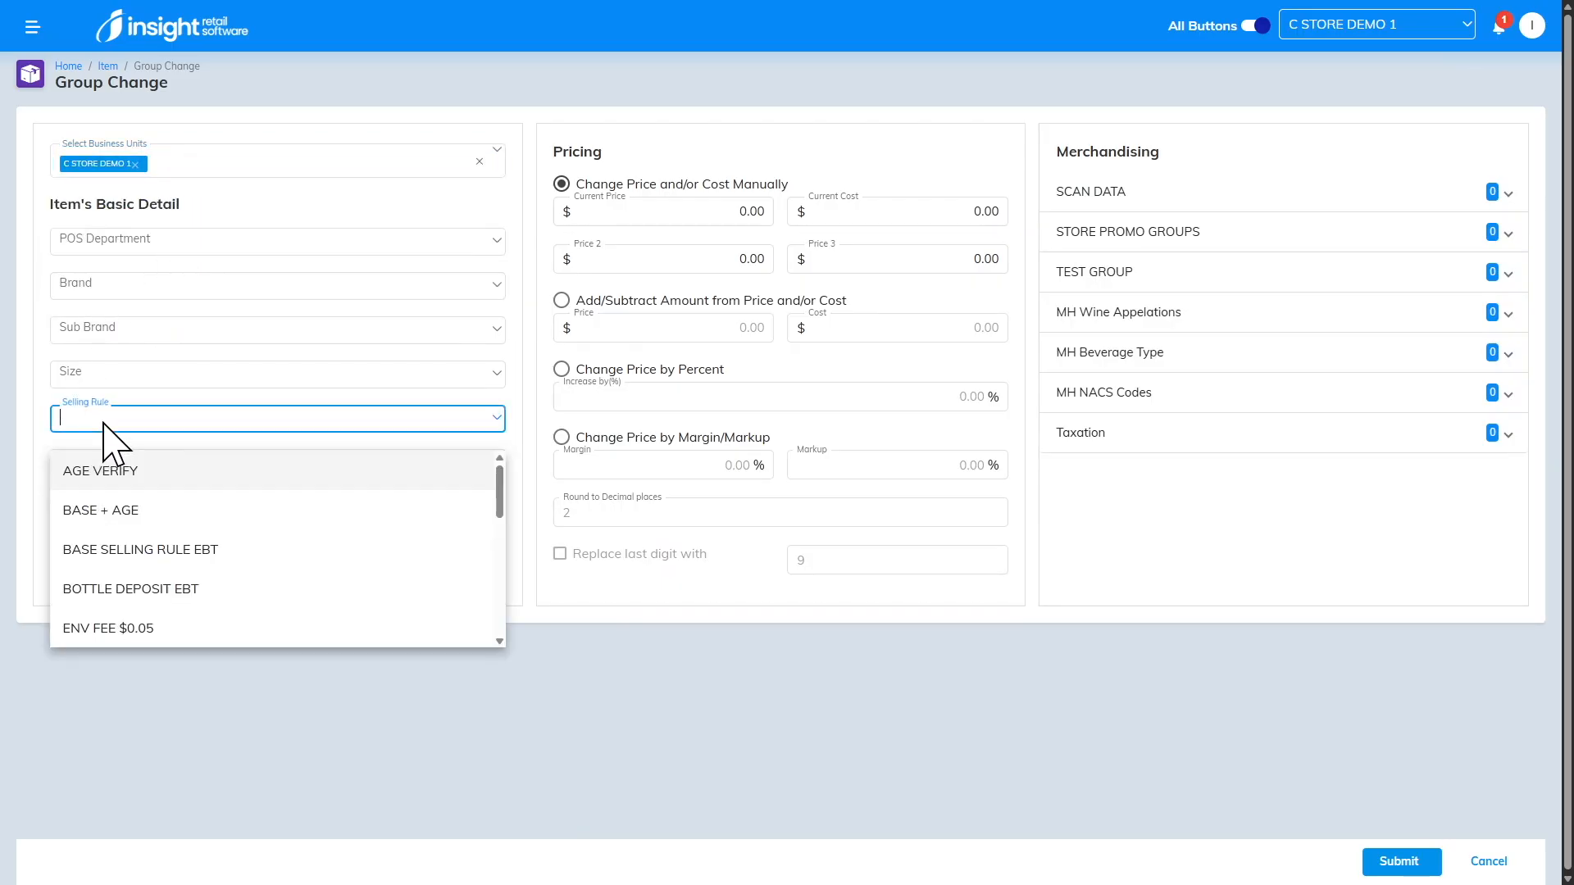
left_click(94, 472)
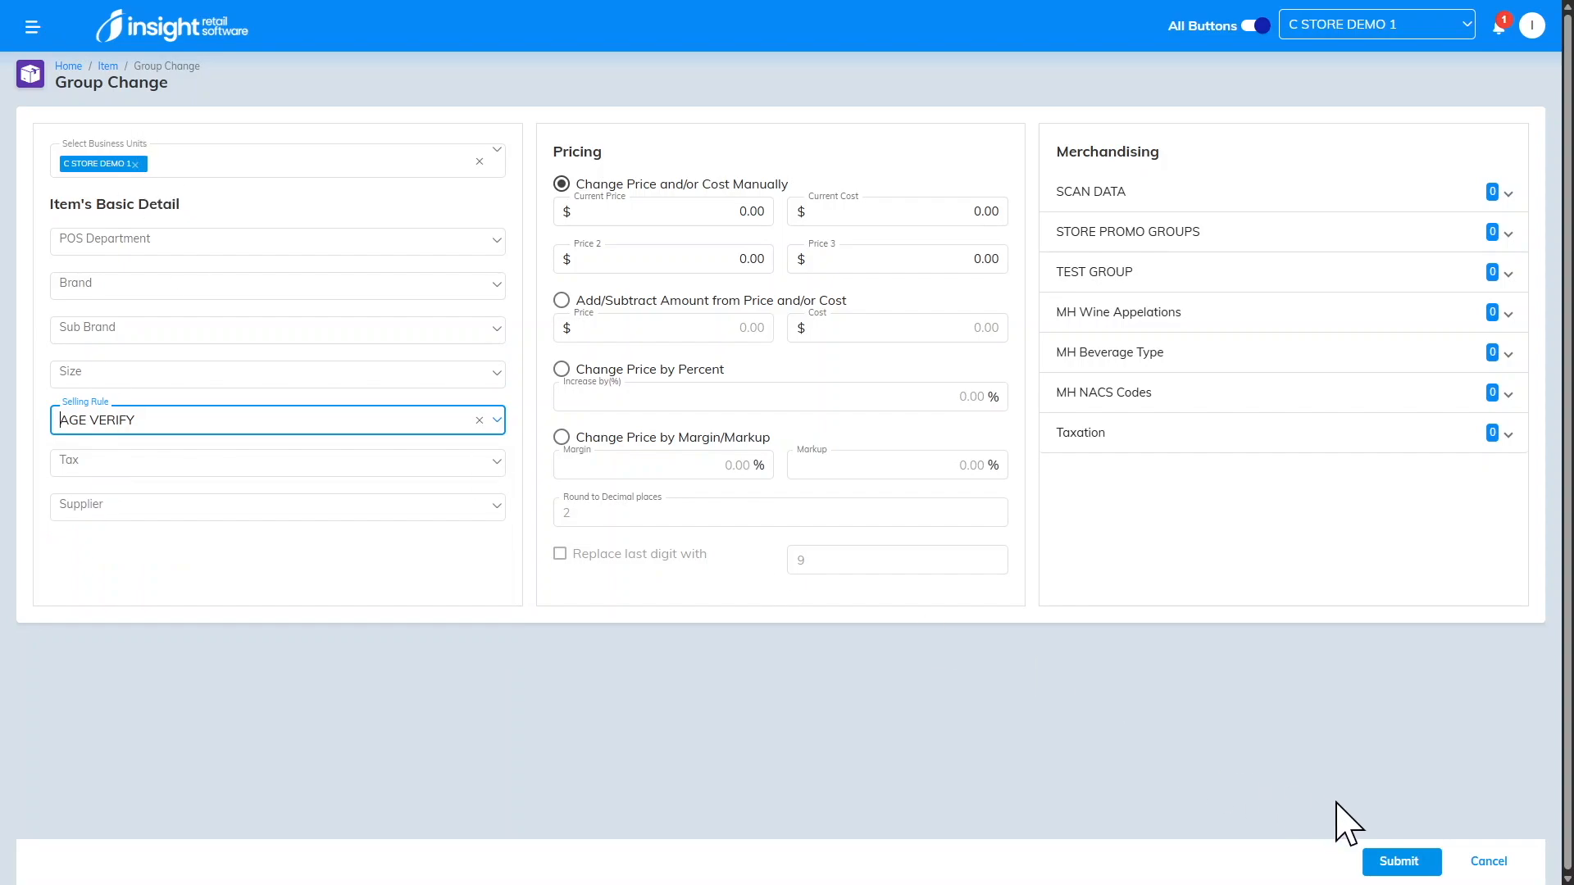
left_click(1399, 861)
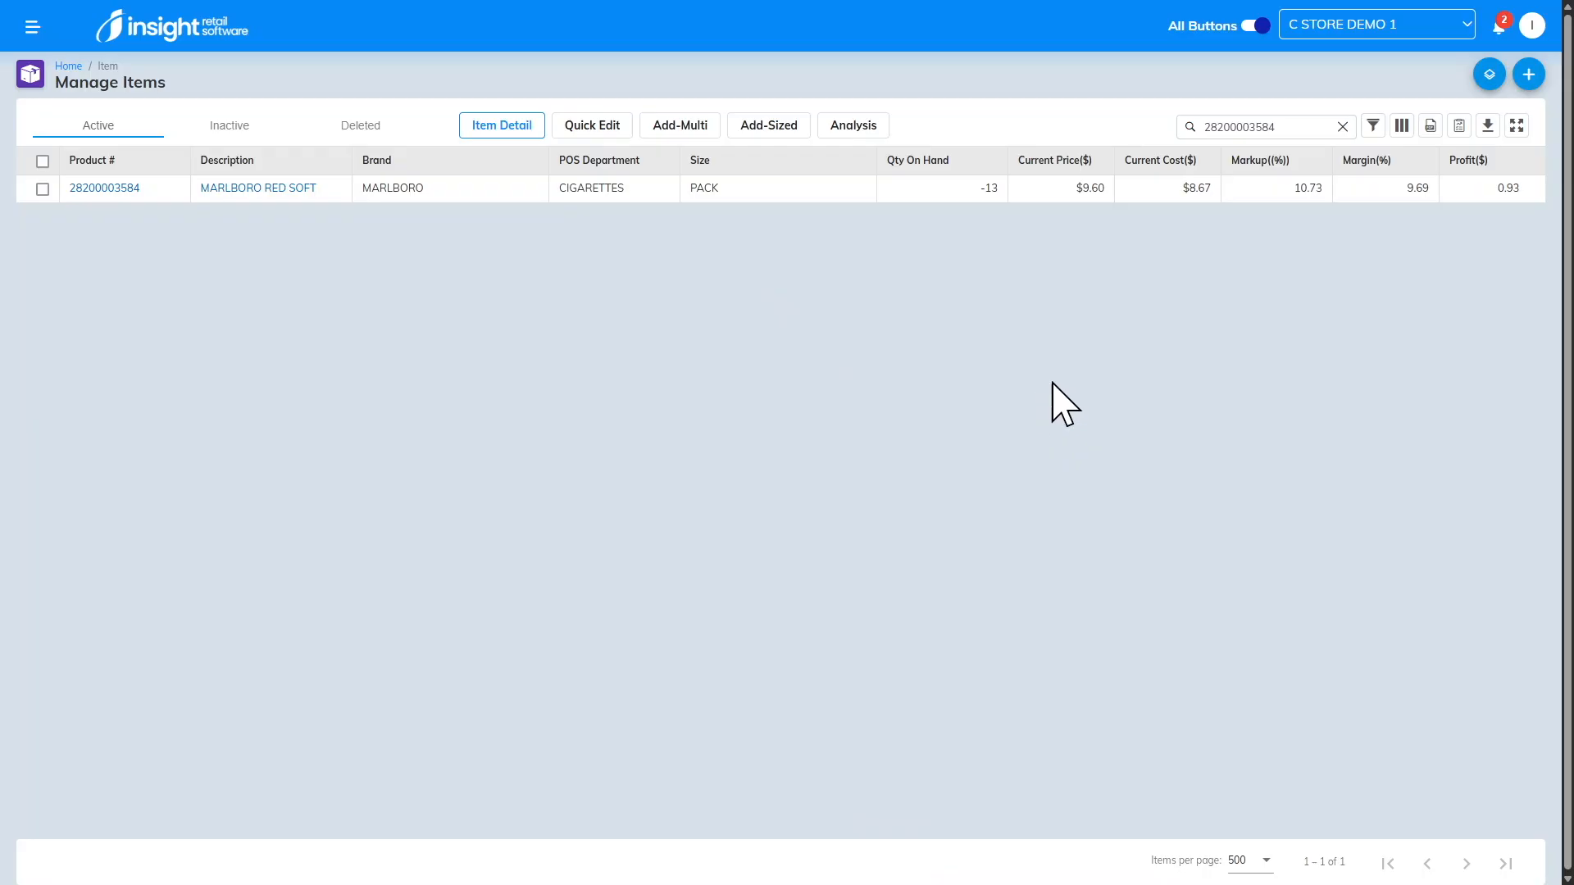
Step: Check the status of the items group change in the notifications
left_click(1498, 29)
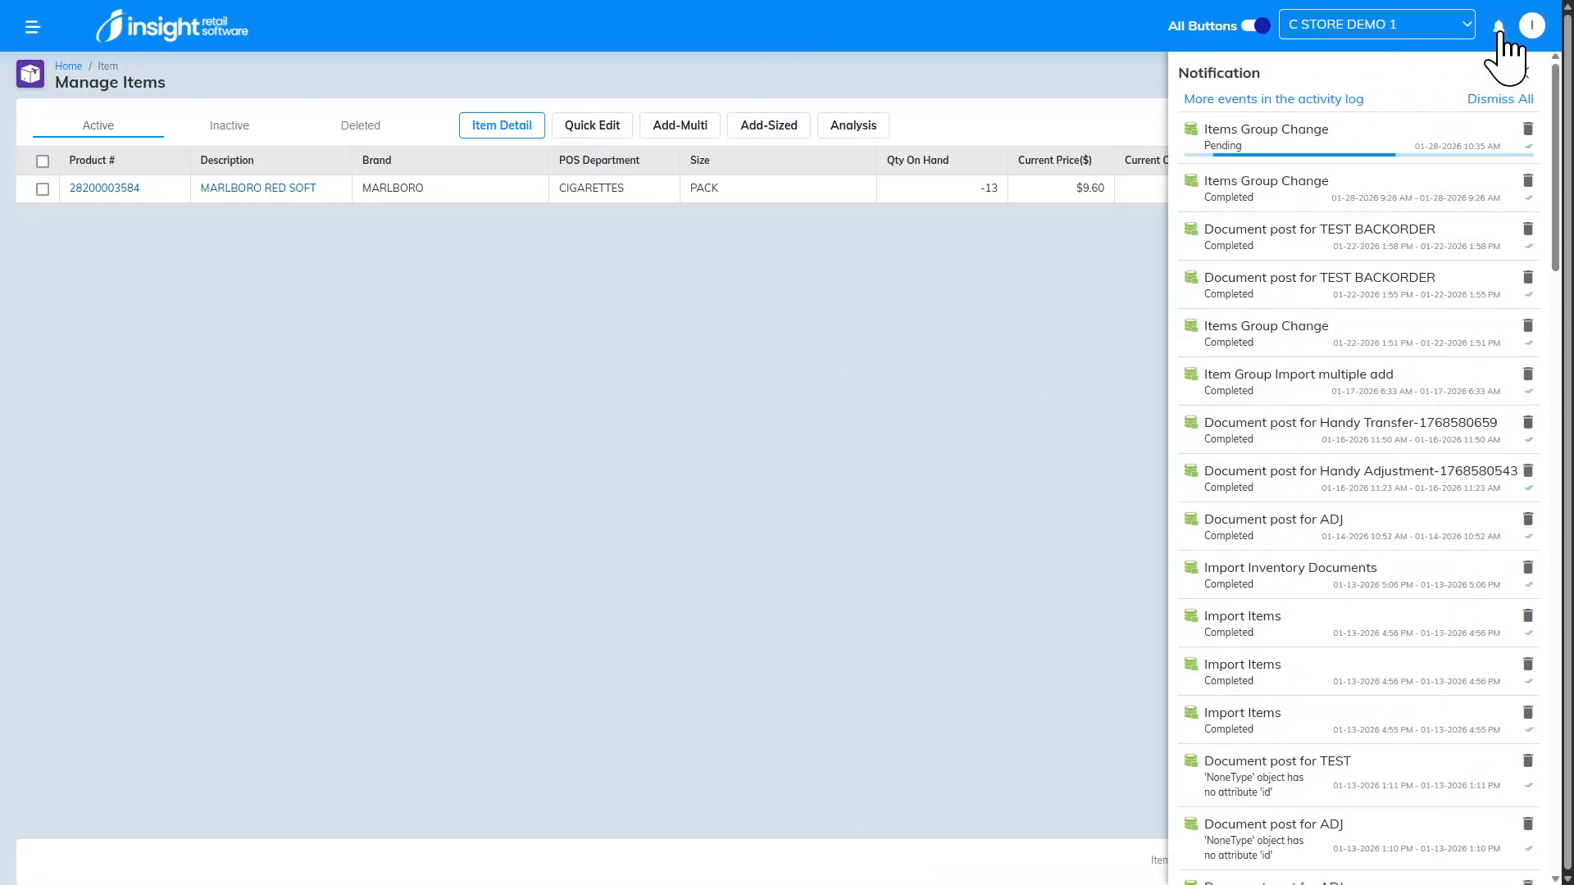
left_click(1499, 34)
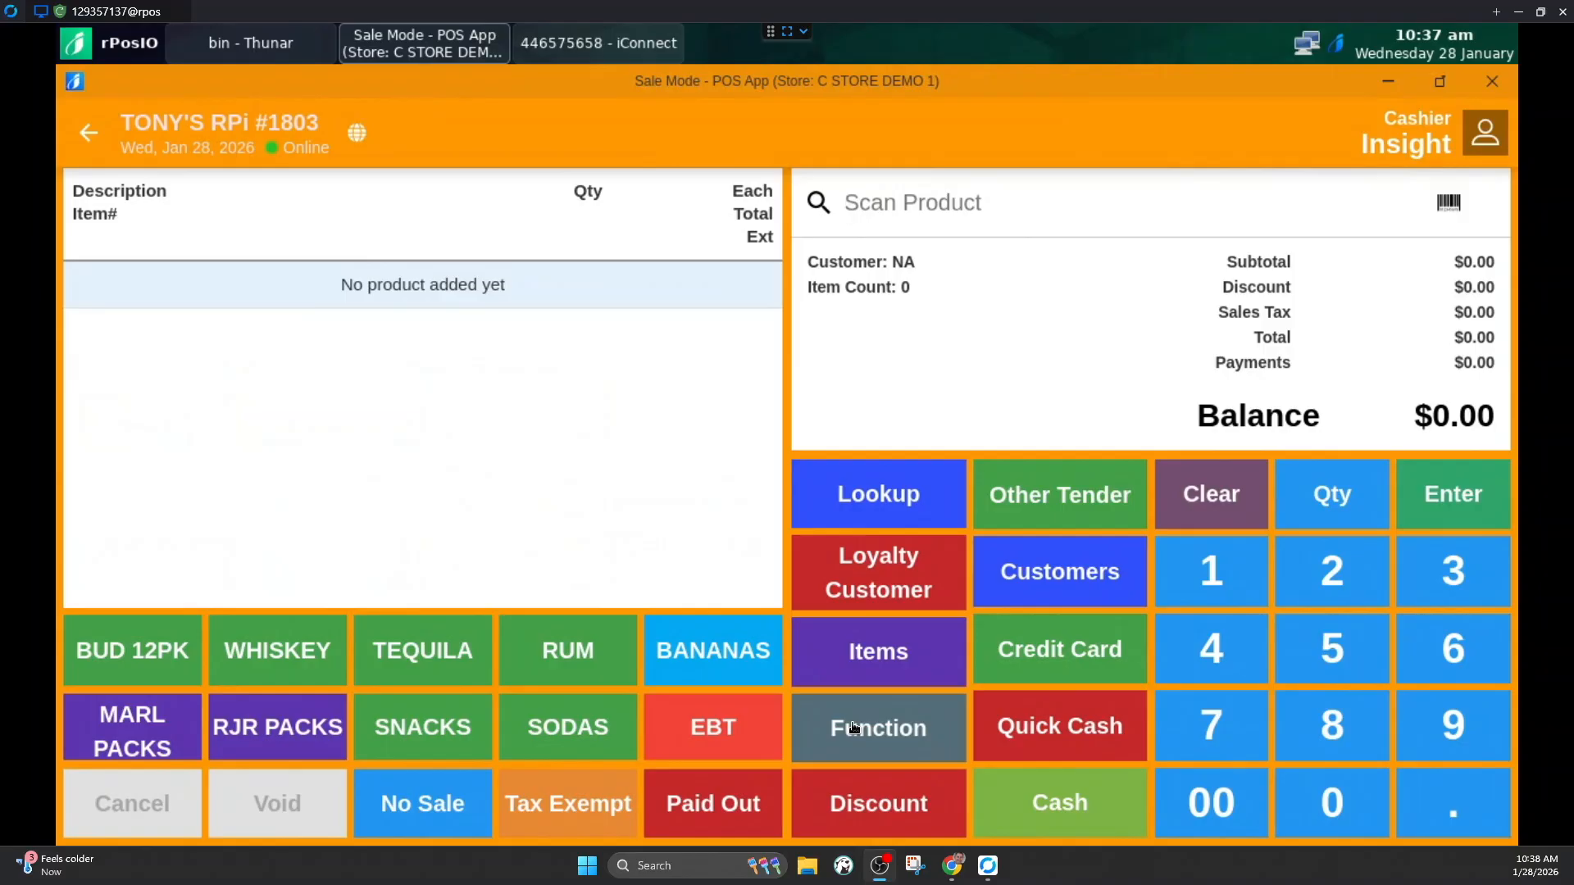
Step: In the POS App, ring up Marlboro Red Soft, Red 100 Soft and Smooth 100 Box, and pay by credit card
left_click(135, 730)
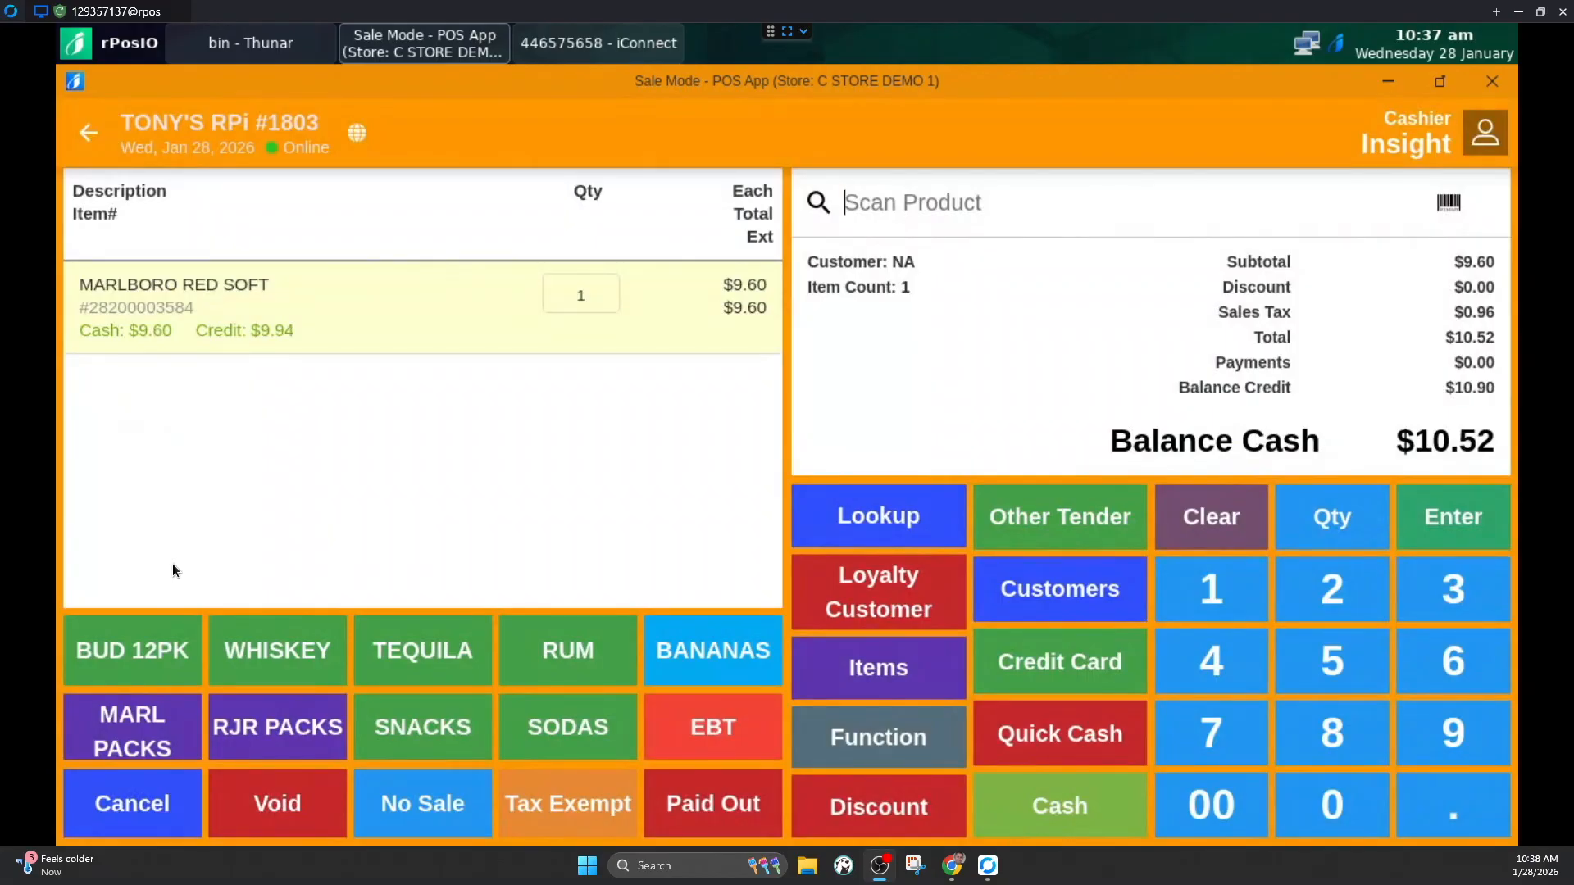
left_click(140, 741)
left_click(318, 561)
left_click(143, 750)
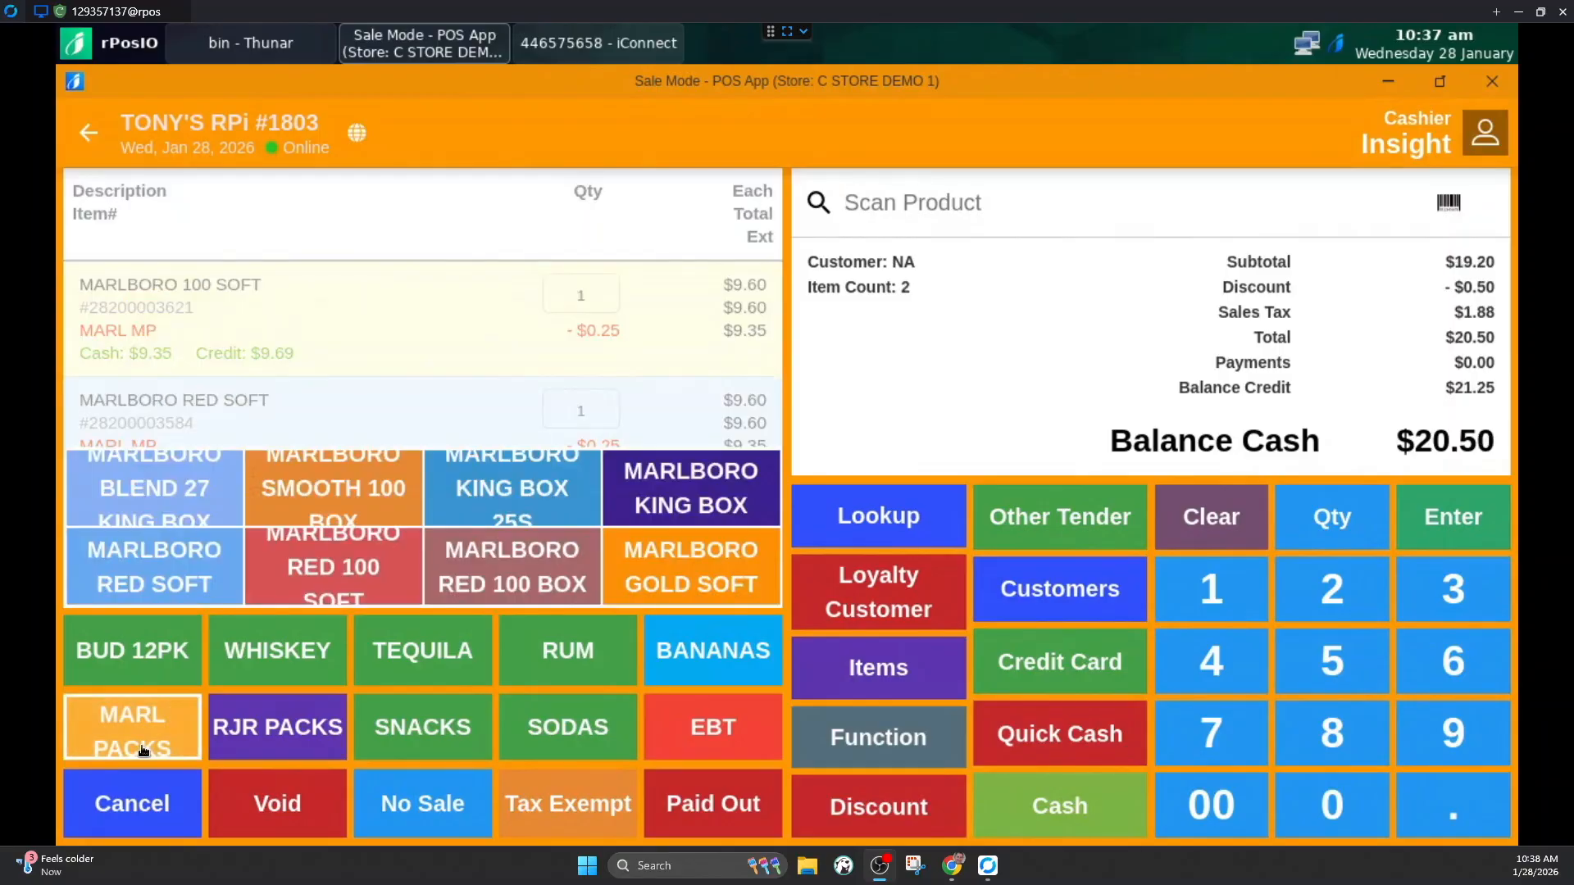
left_click(340, 505)
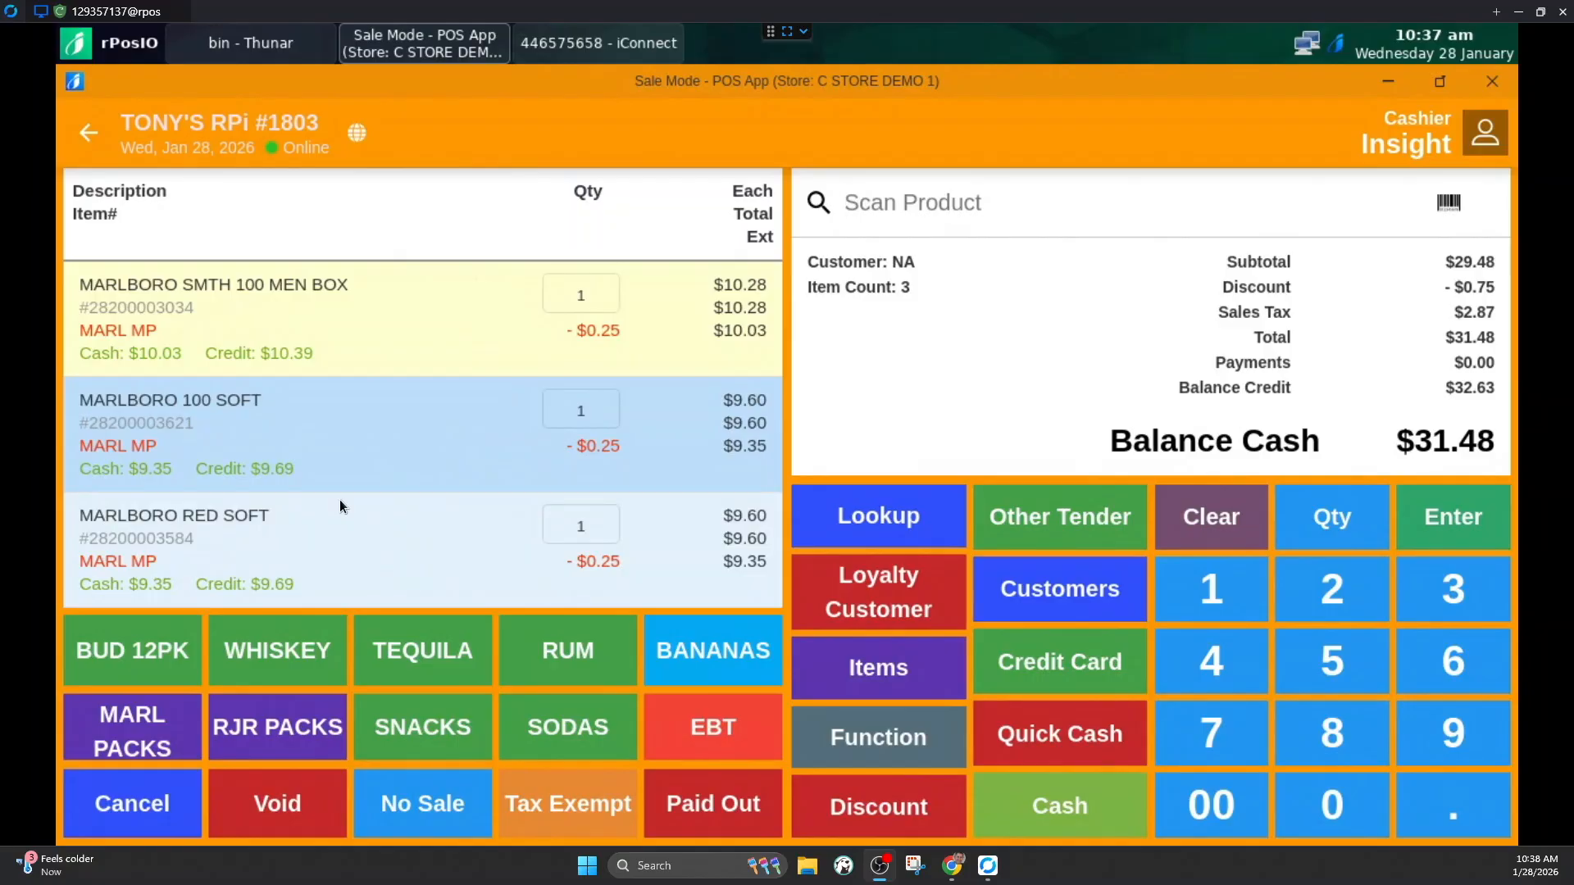
left_click(1043, 662)
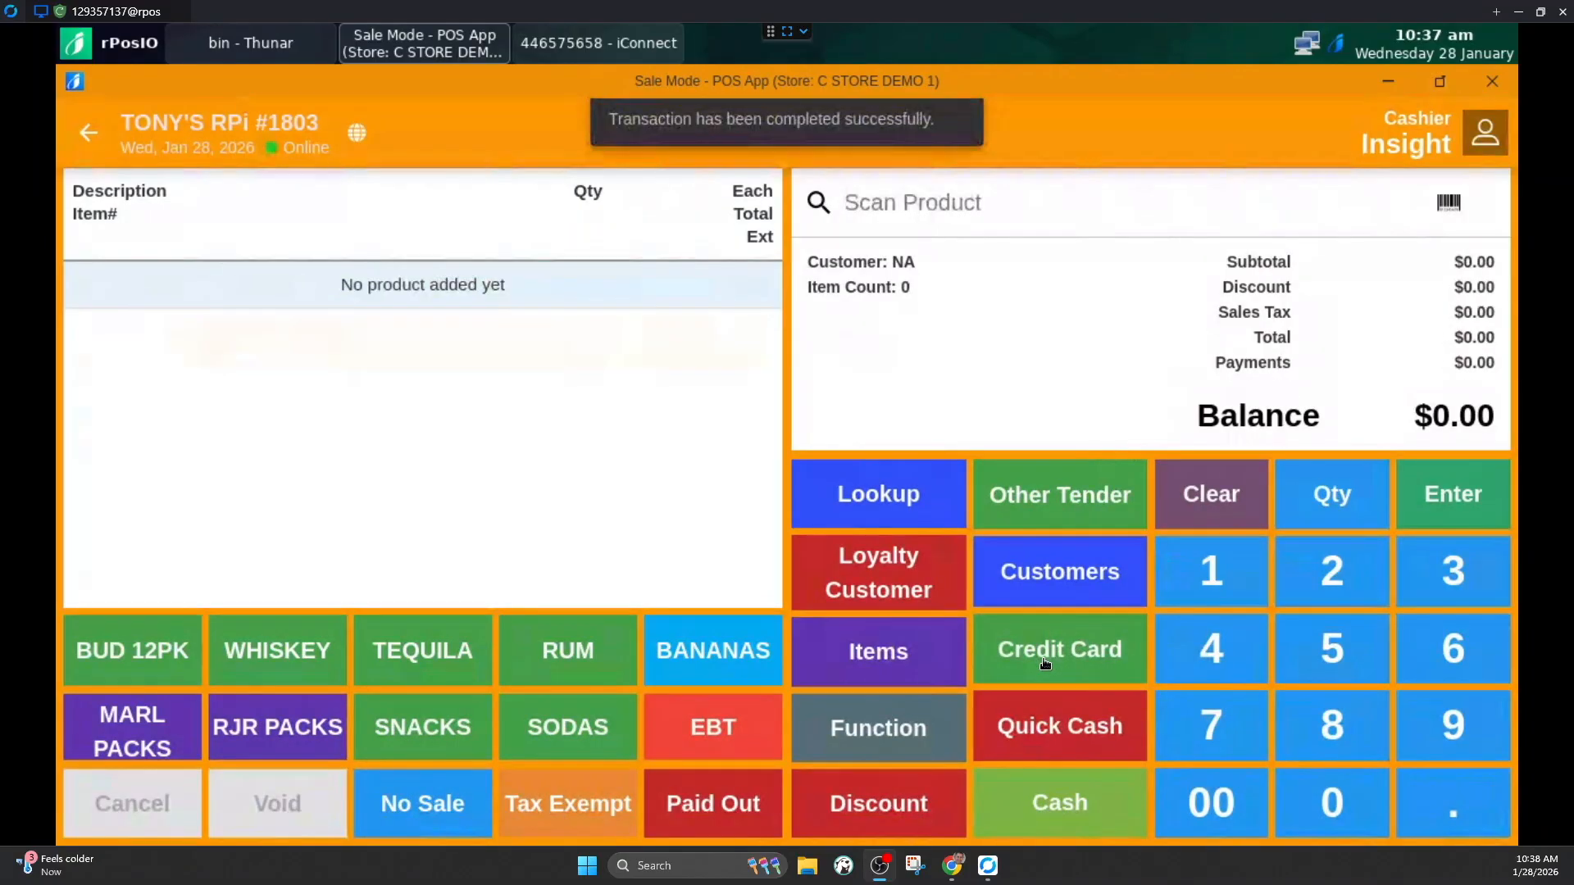
Step: Ring up Marlboro Red Soft from the Marlboro packs and enter the customer's date of birth for age verification
left_click(147, 735)
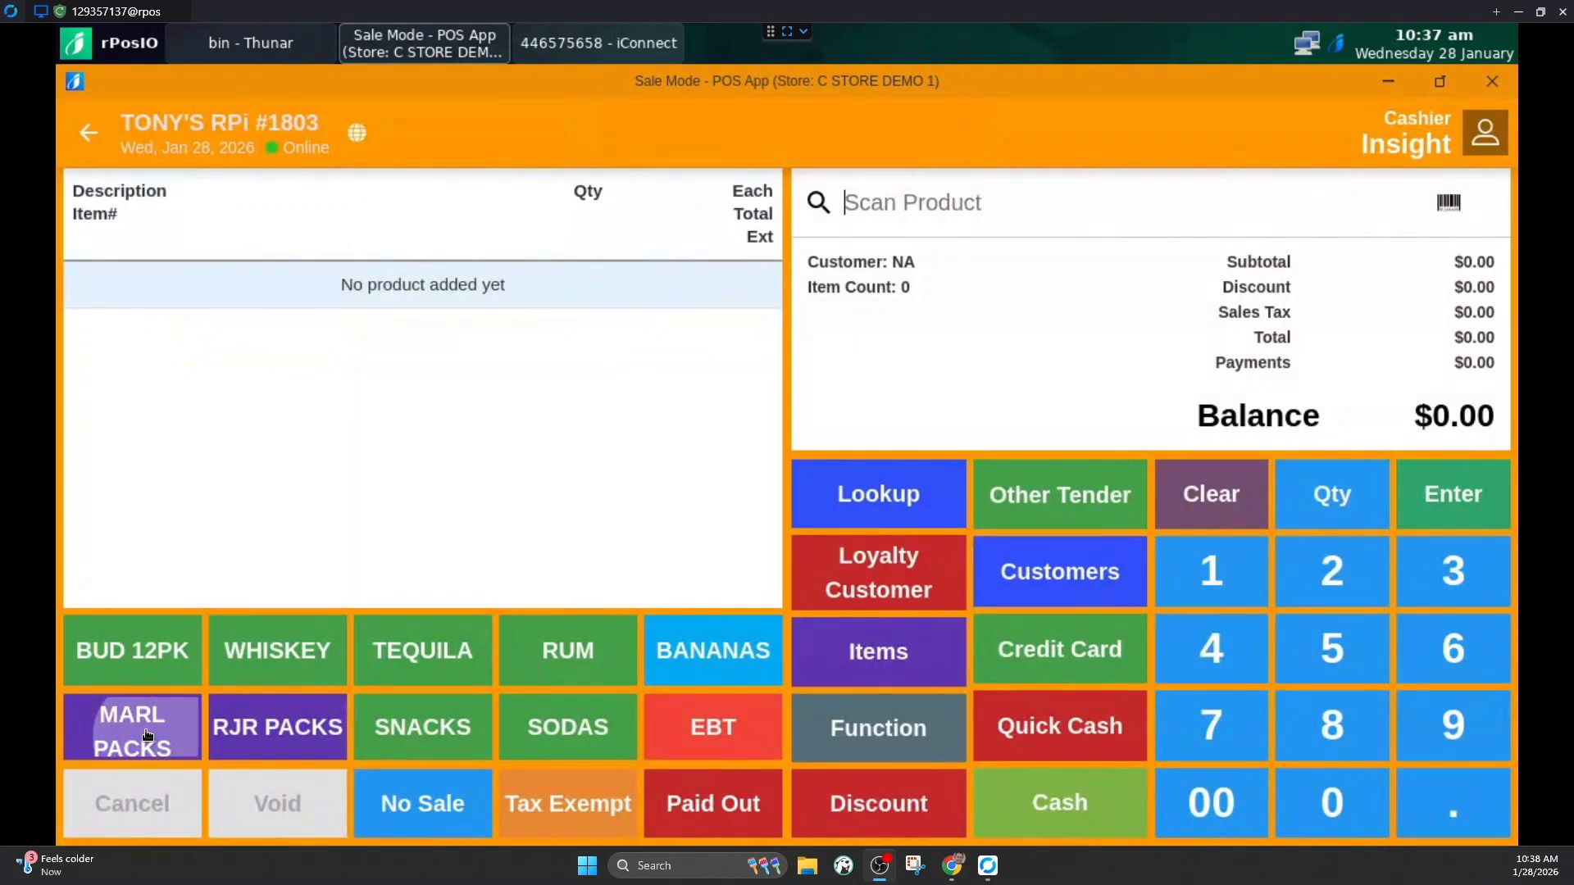
left_click(149, 569)
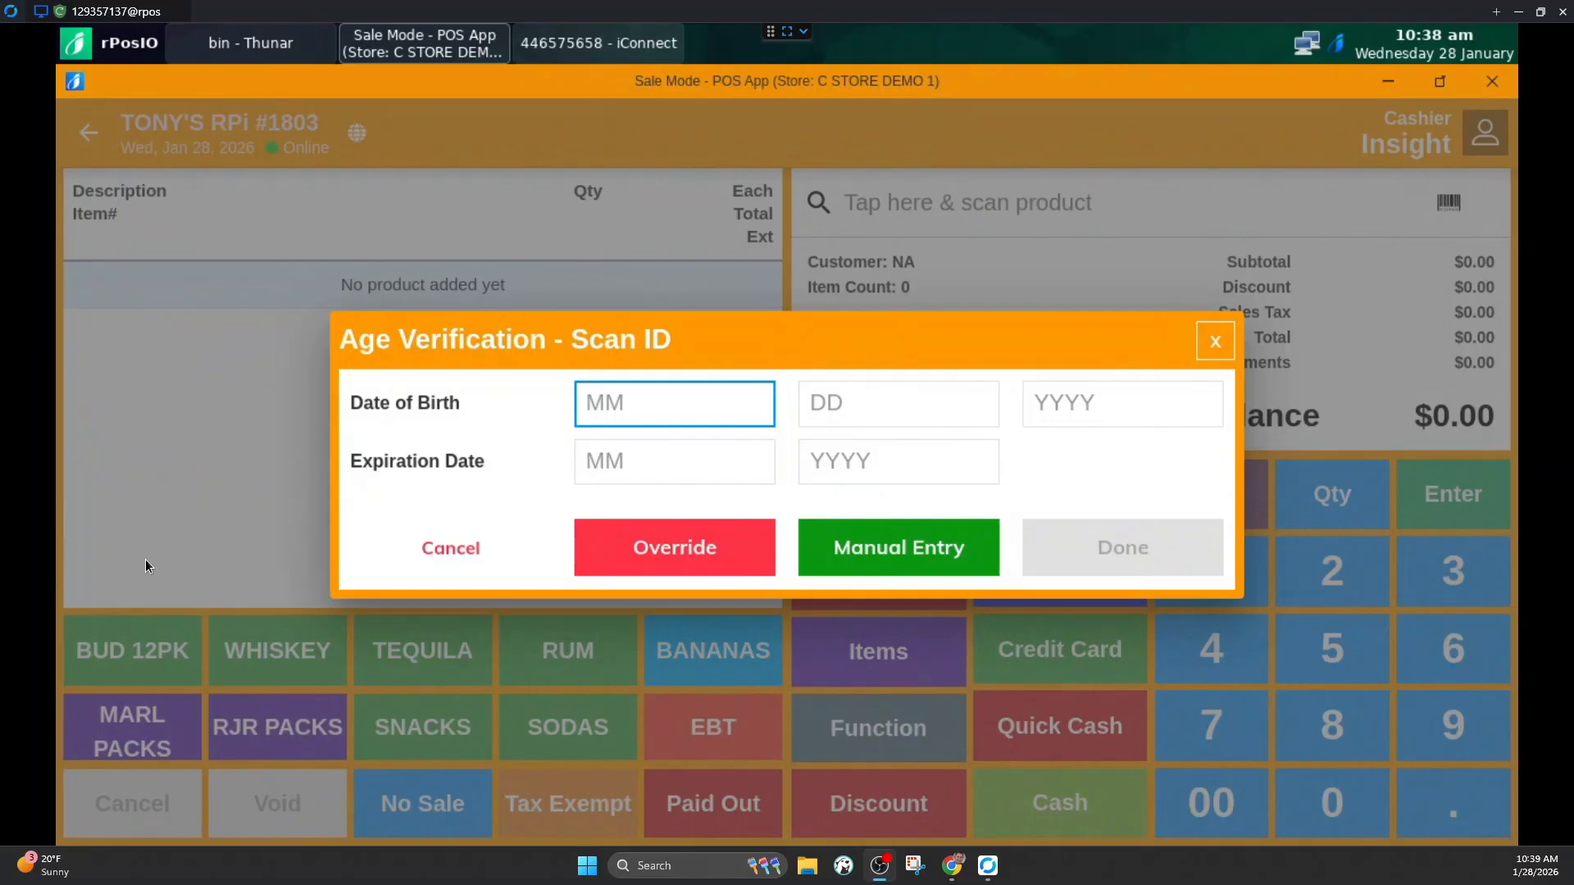
left_click(674, 403)
left_click(789, 625)
left_click(666, 383)
left_click(774, 387)
left_click(779, 559)
left_click(774, 378)
left_click(783, 644)
left_click(783, 639)
left_click(780, 634)
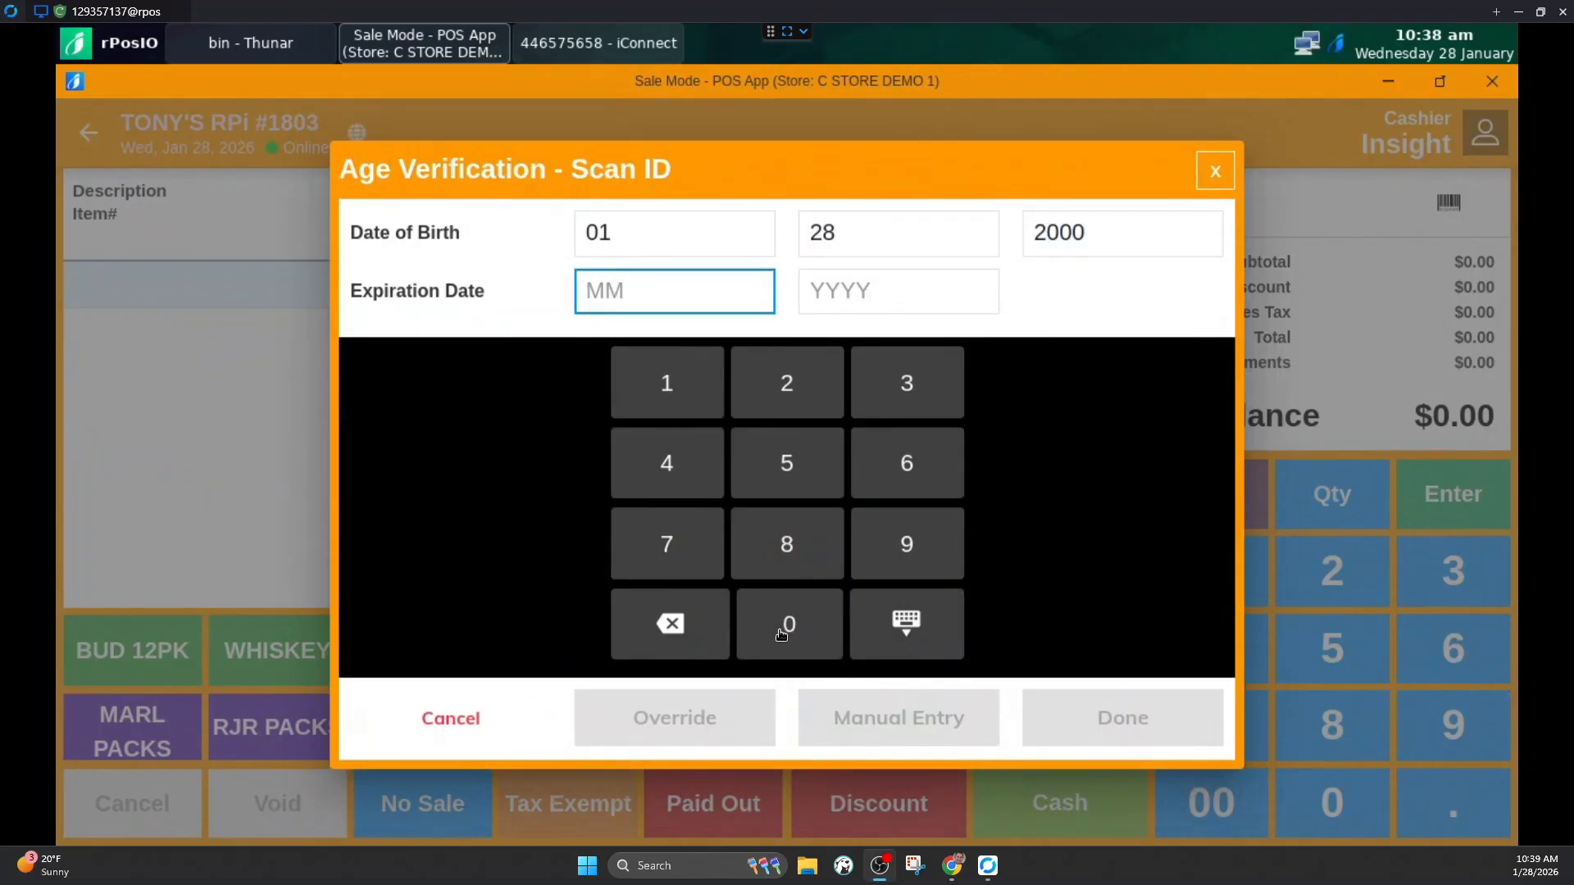
Step: Complete the age verification with ID expiration date 01/2030 and pay for the sale by credit card
left_click(780, 635)
left_click(662, 385)
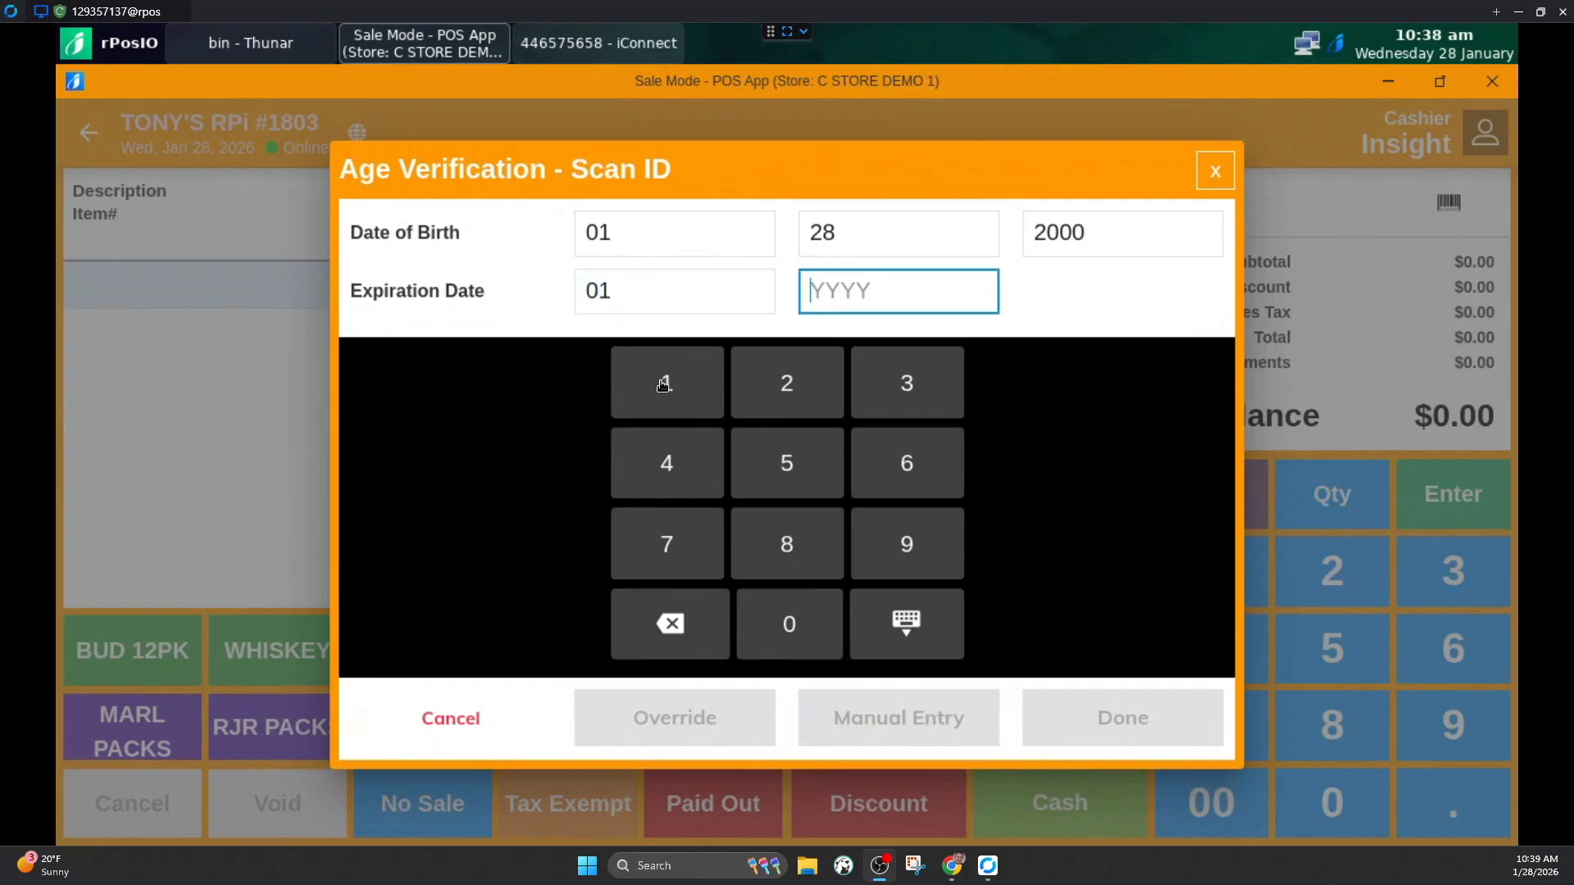
left_click(787, 383)
left_click(789, 624)
left_click(906, 380)
left_click(786, 621)
left_click(1092, 714)
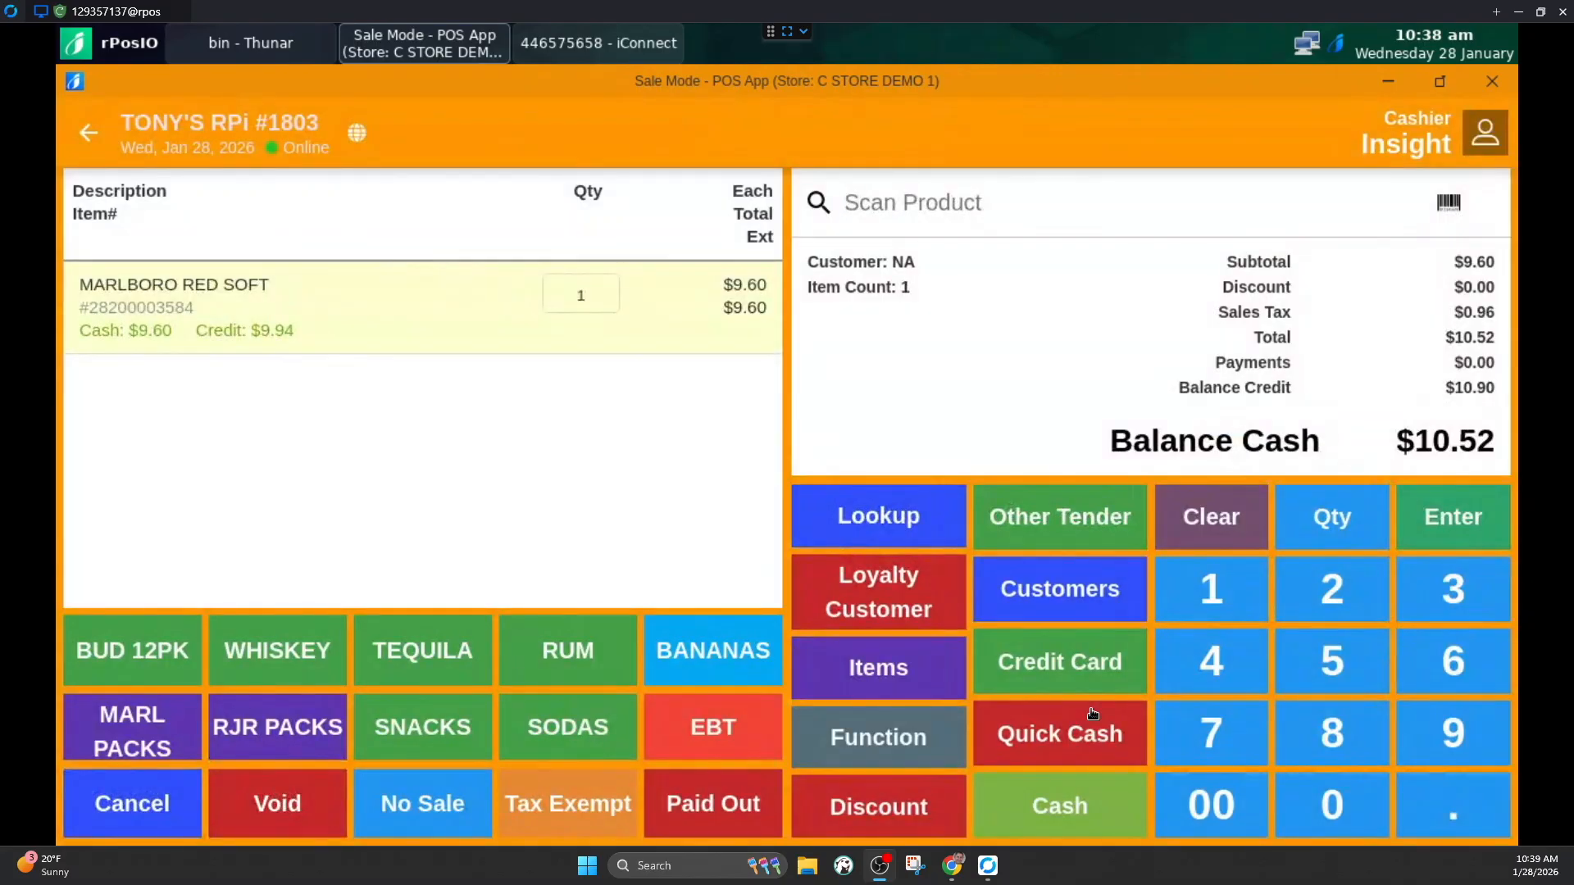
left_click(1028, 670)
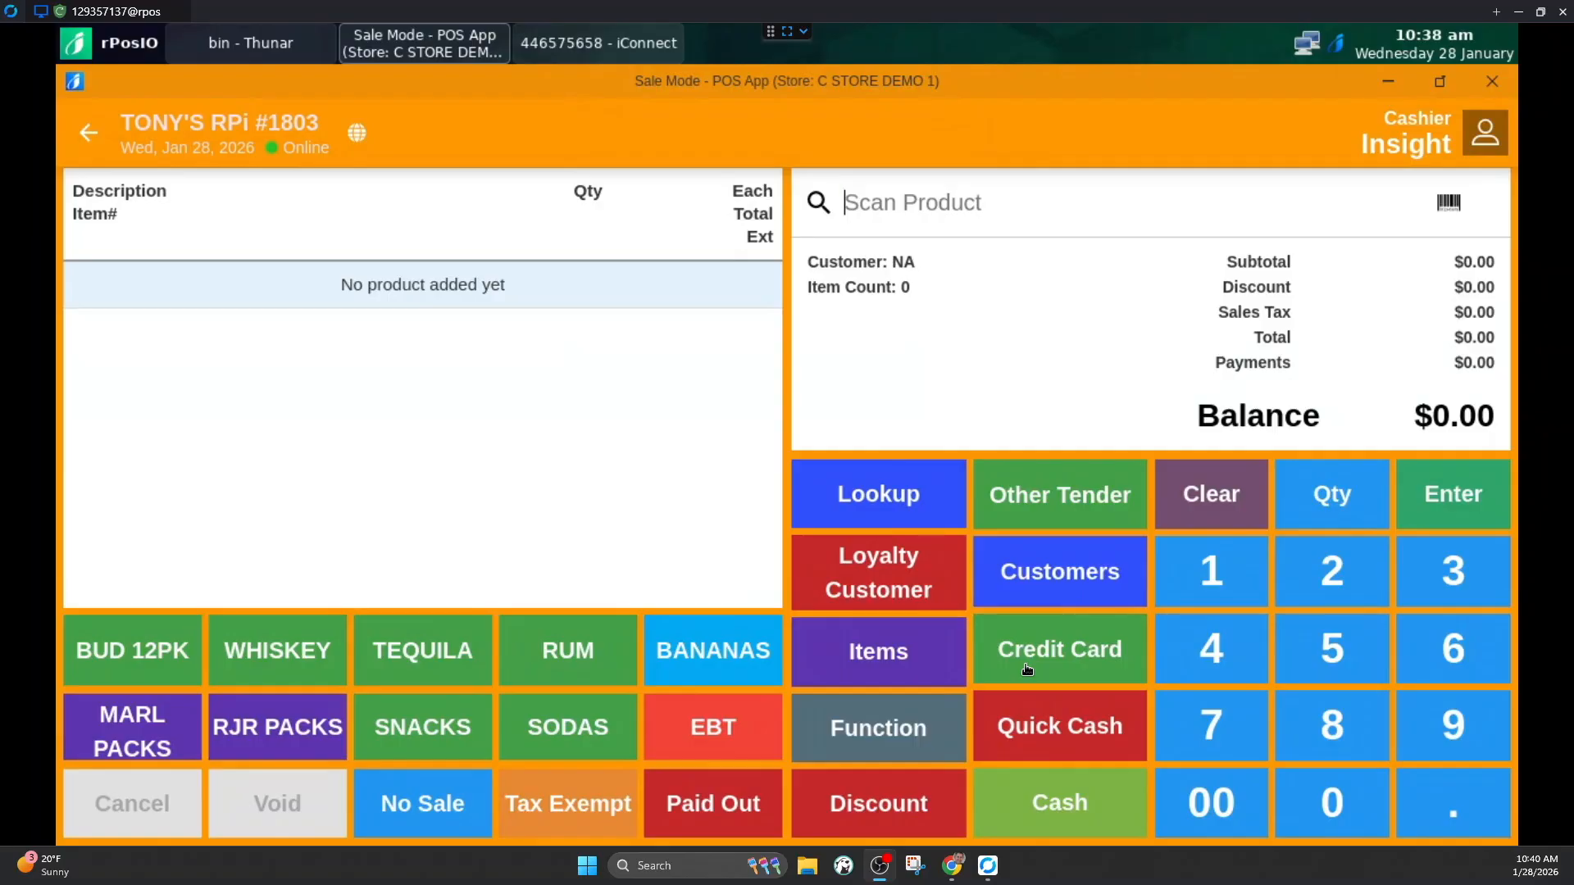
Step: Try the Age Verify function with no items in the sale and override its ID check
left_click(871, 735)
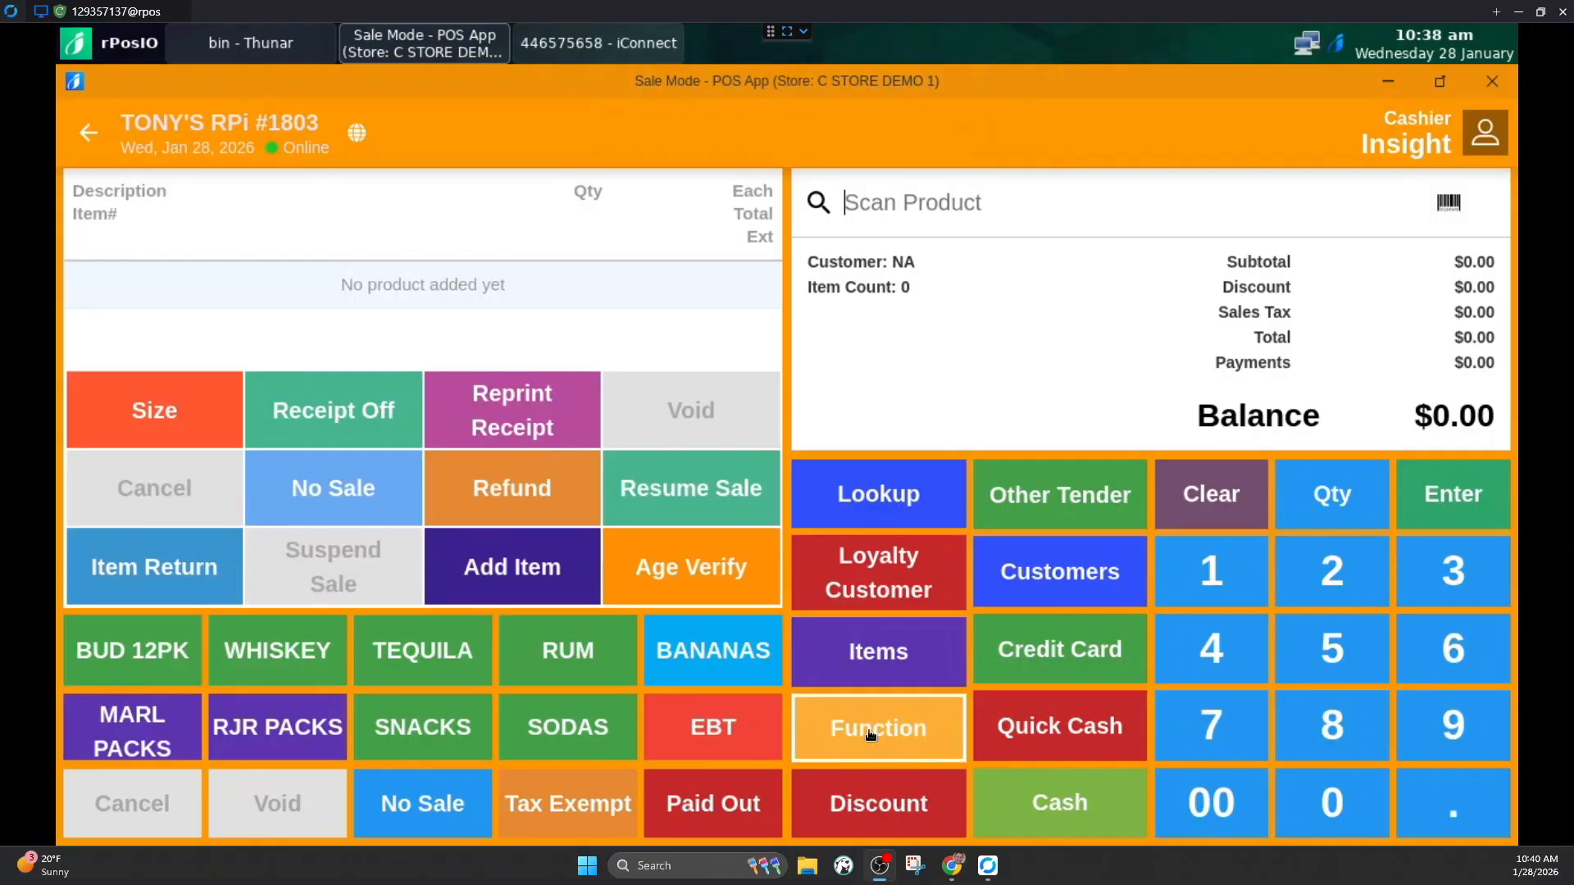
left_click(685, 565)
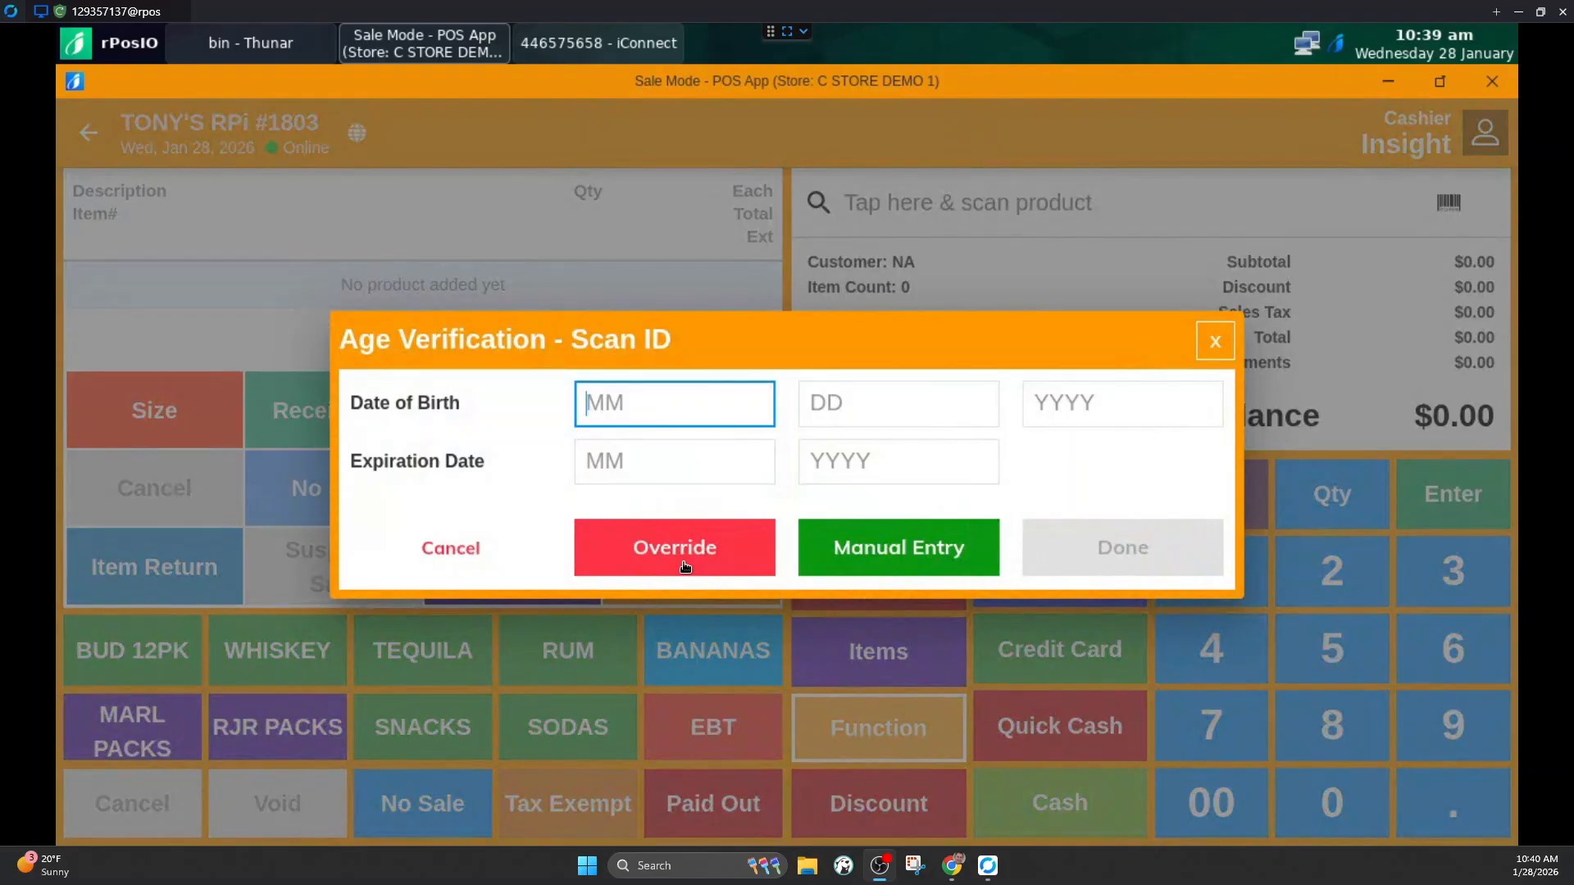
left_click(685, 566)
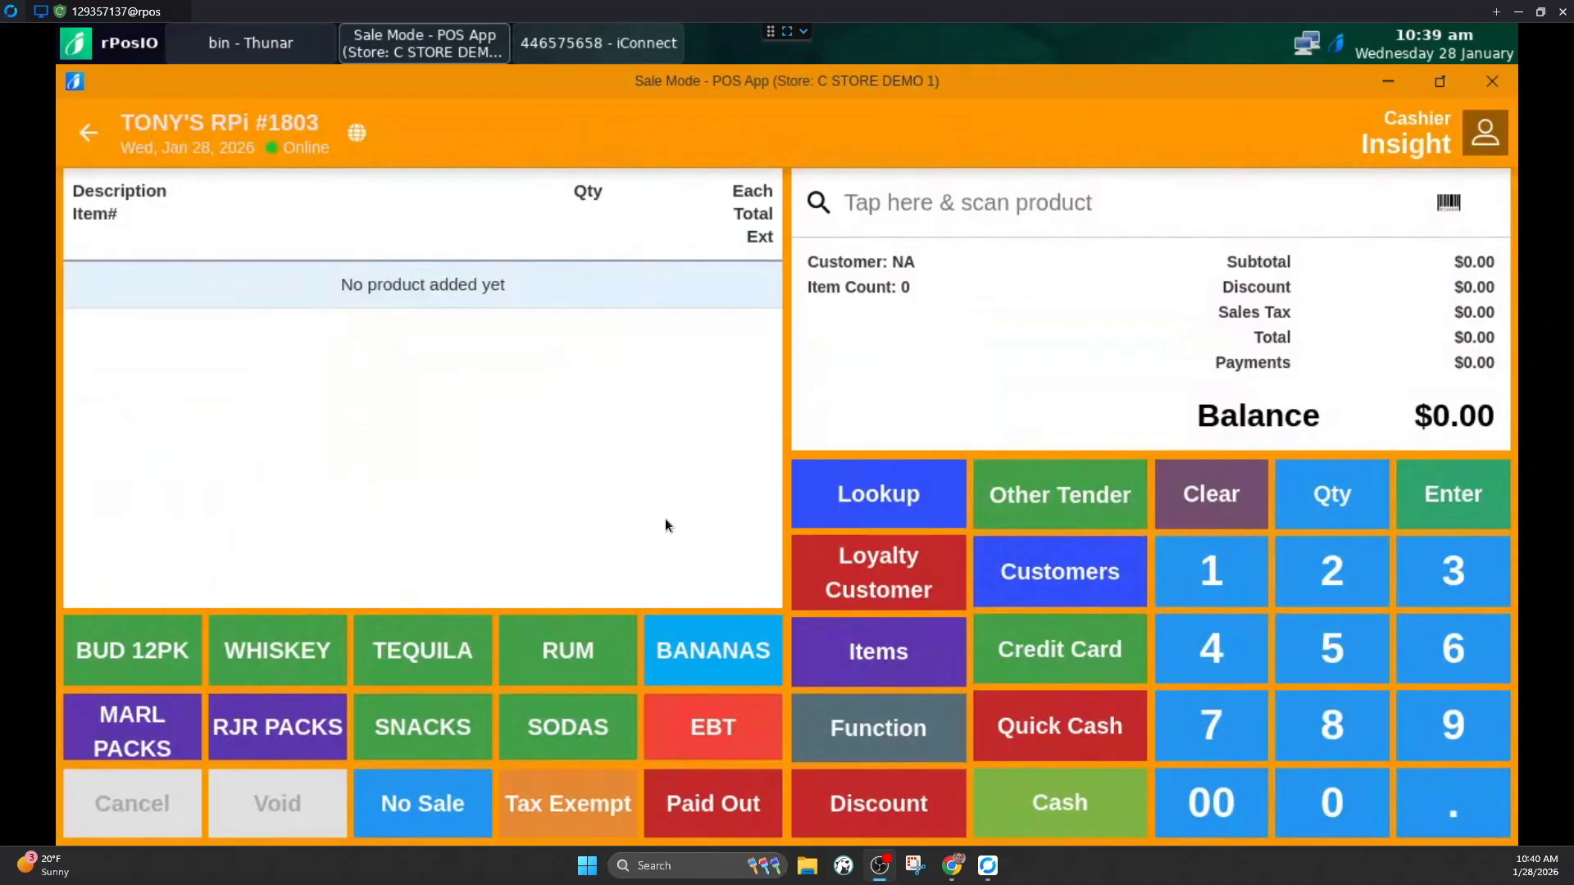
Step: Ring up Marlboro Red Soft with the age verification overridden and pay by credit card
left_click(132, 731)
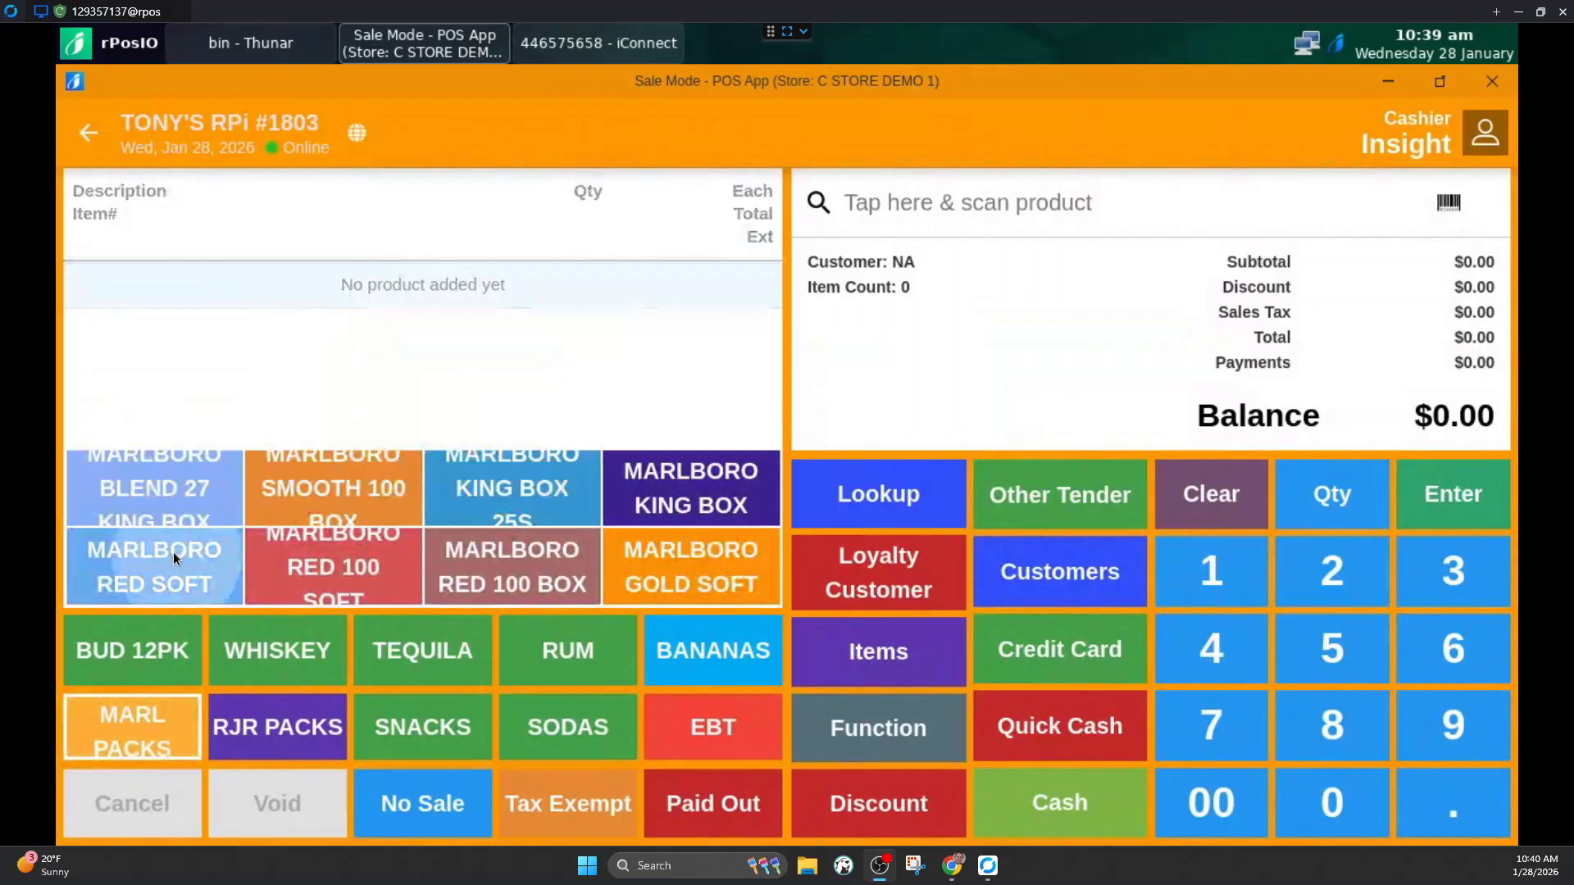
left_click(174, 553)
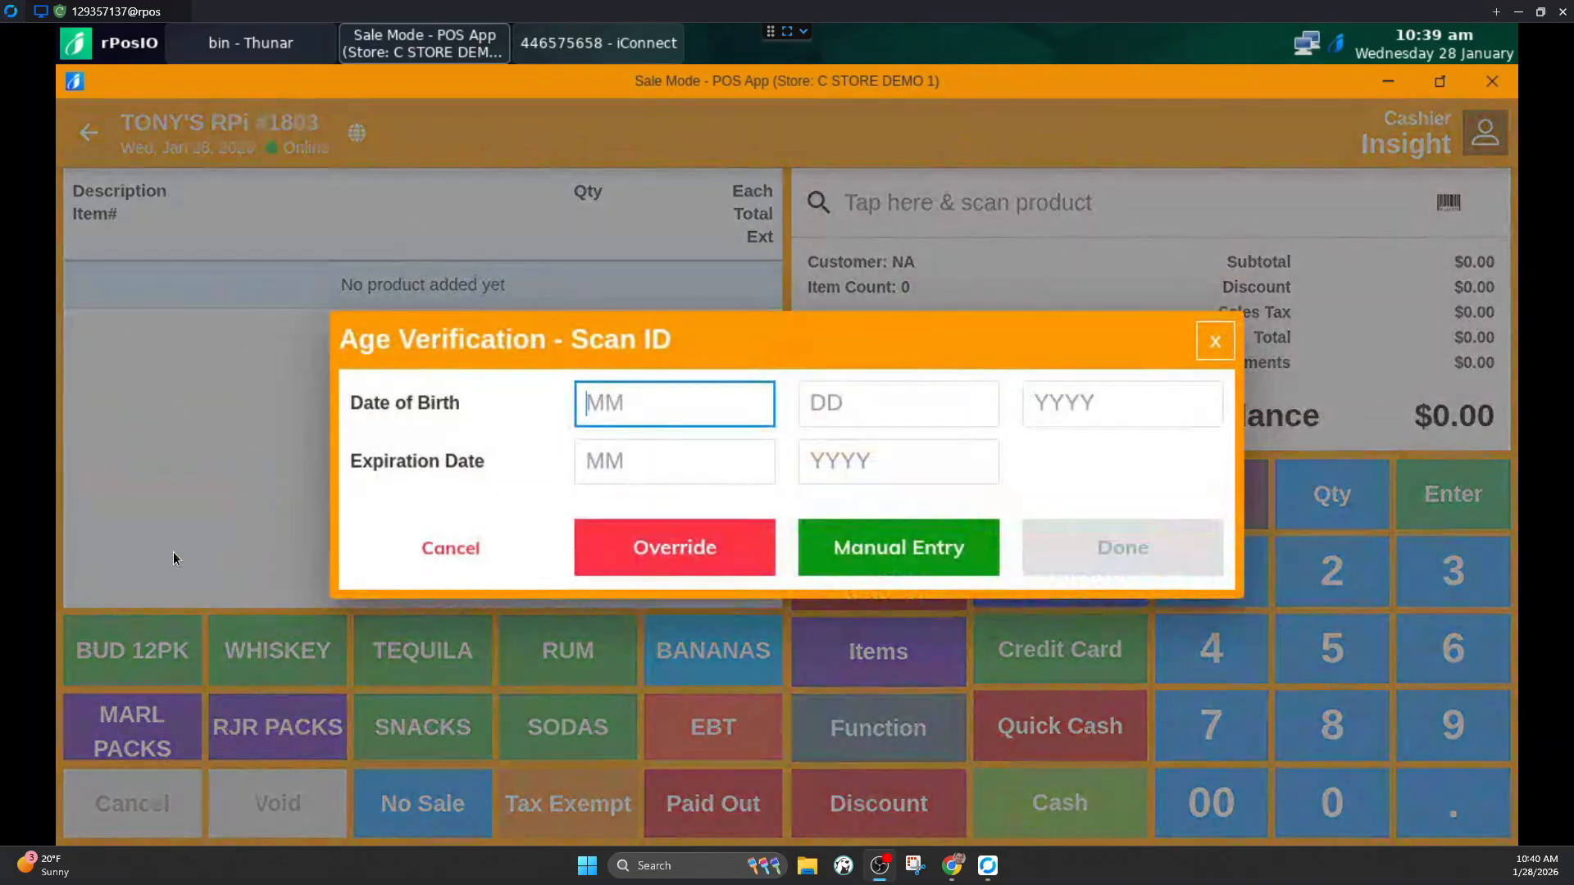
left_click(651, 545)
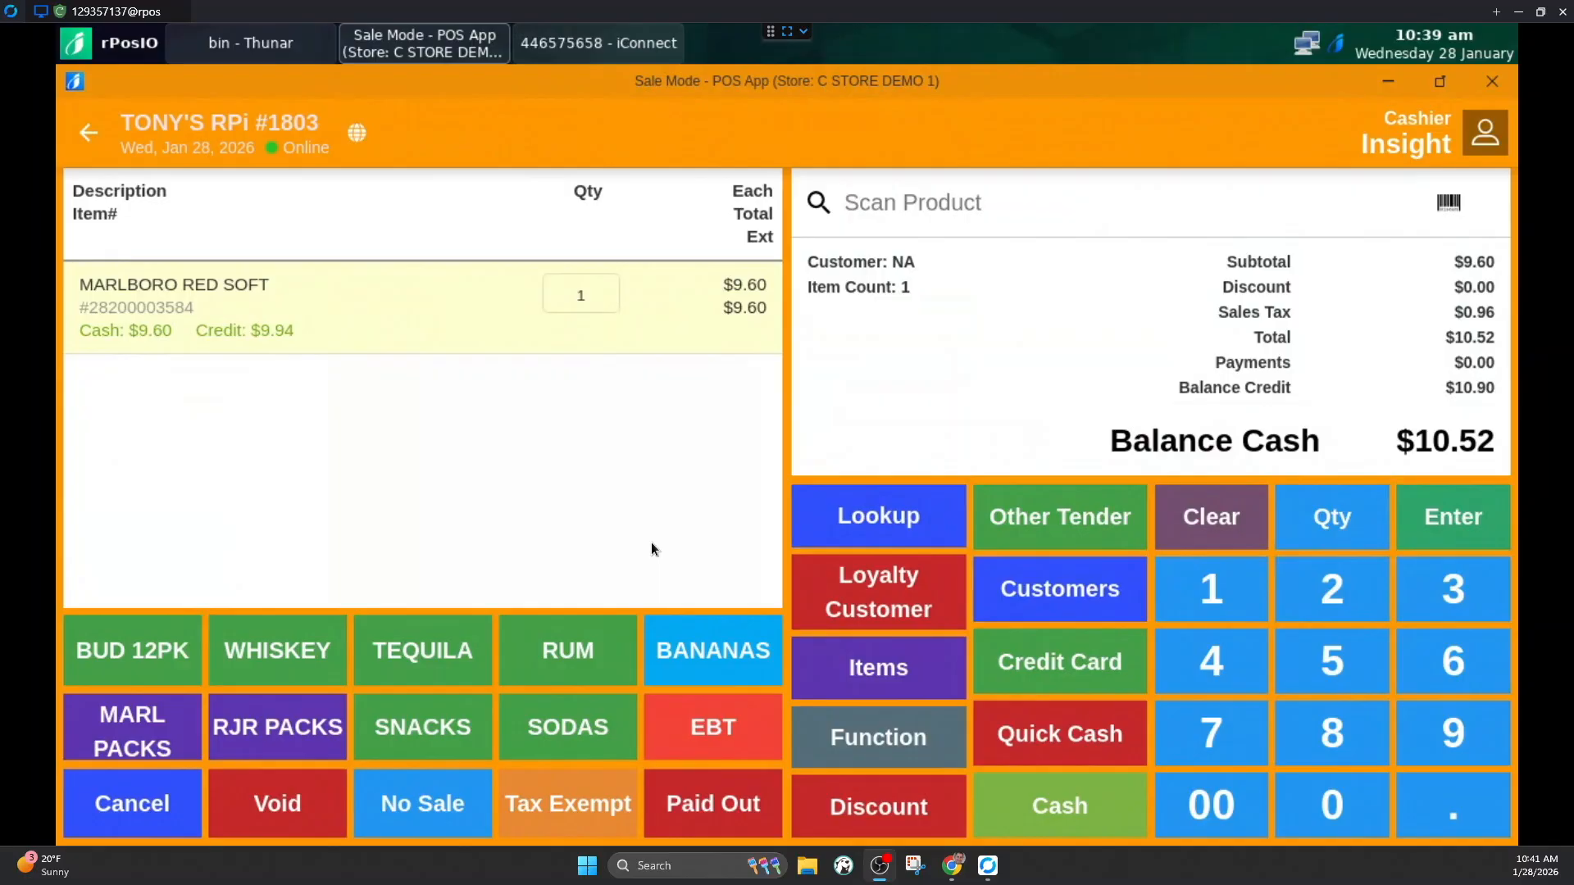
left_click(1034, 656)
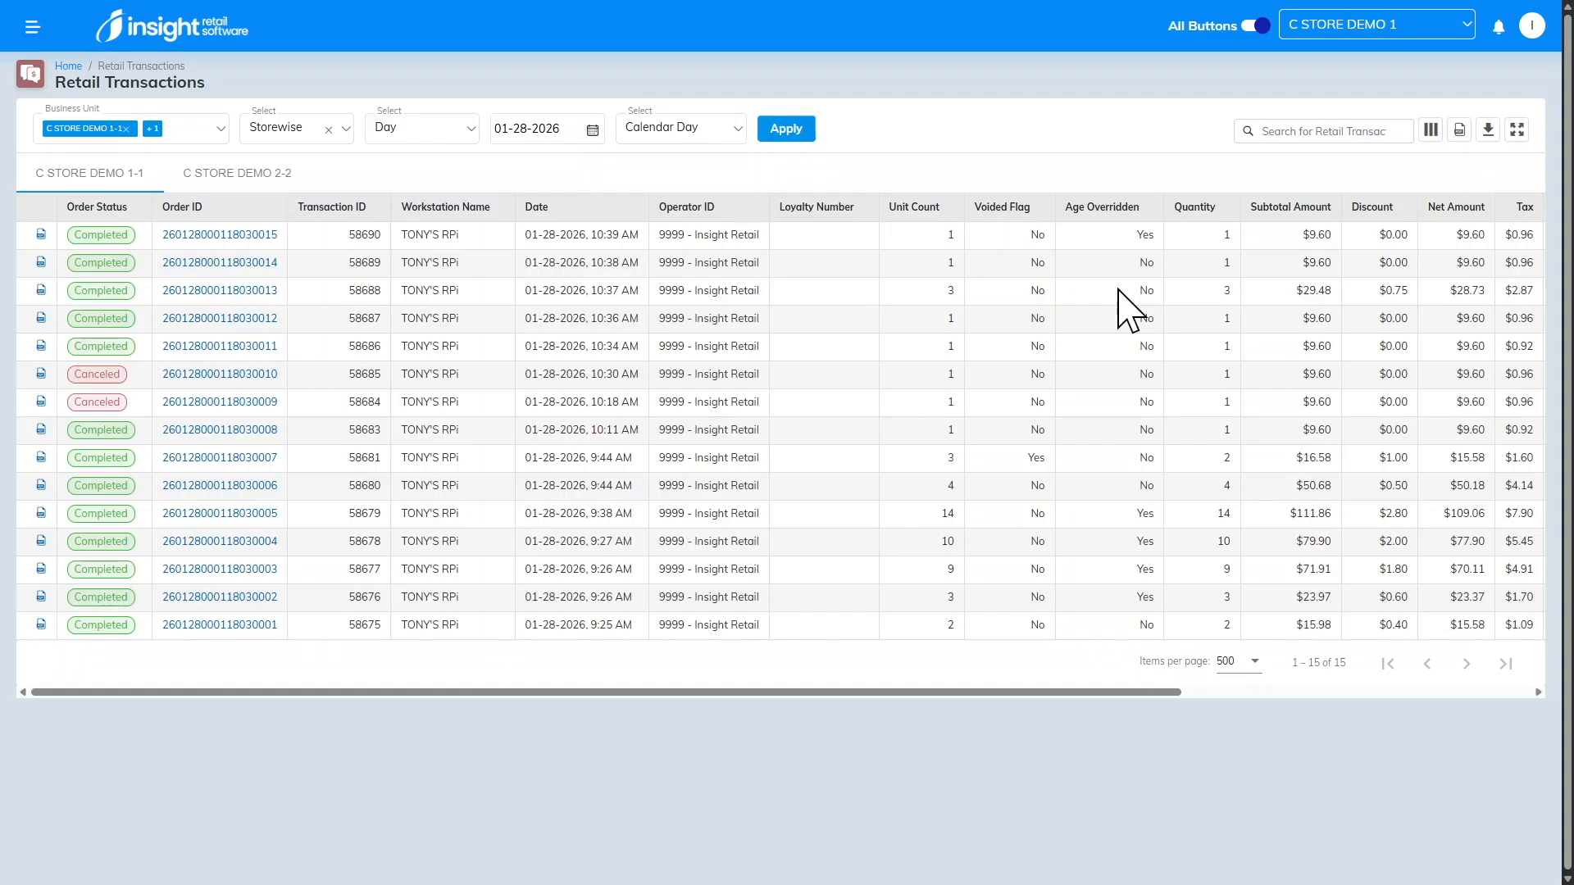
Step: In the back office's Retail Transactions report, open the details of the 10:39 AM sale
left_click(246, 239)
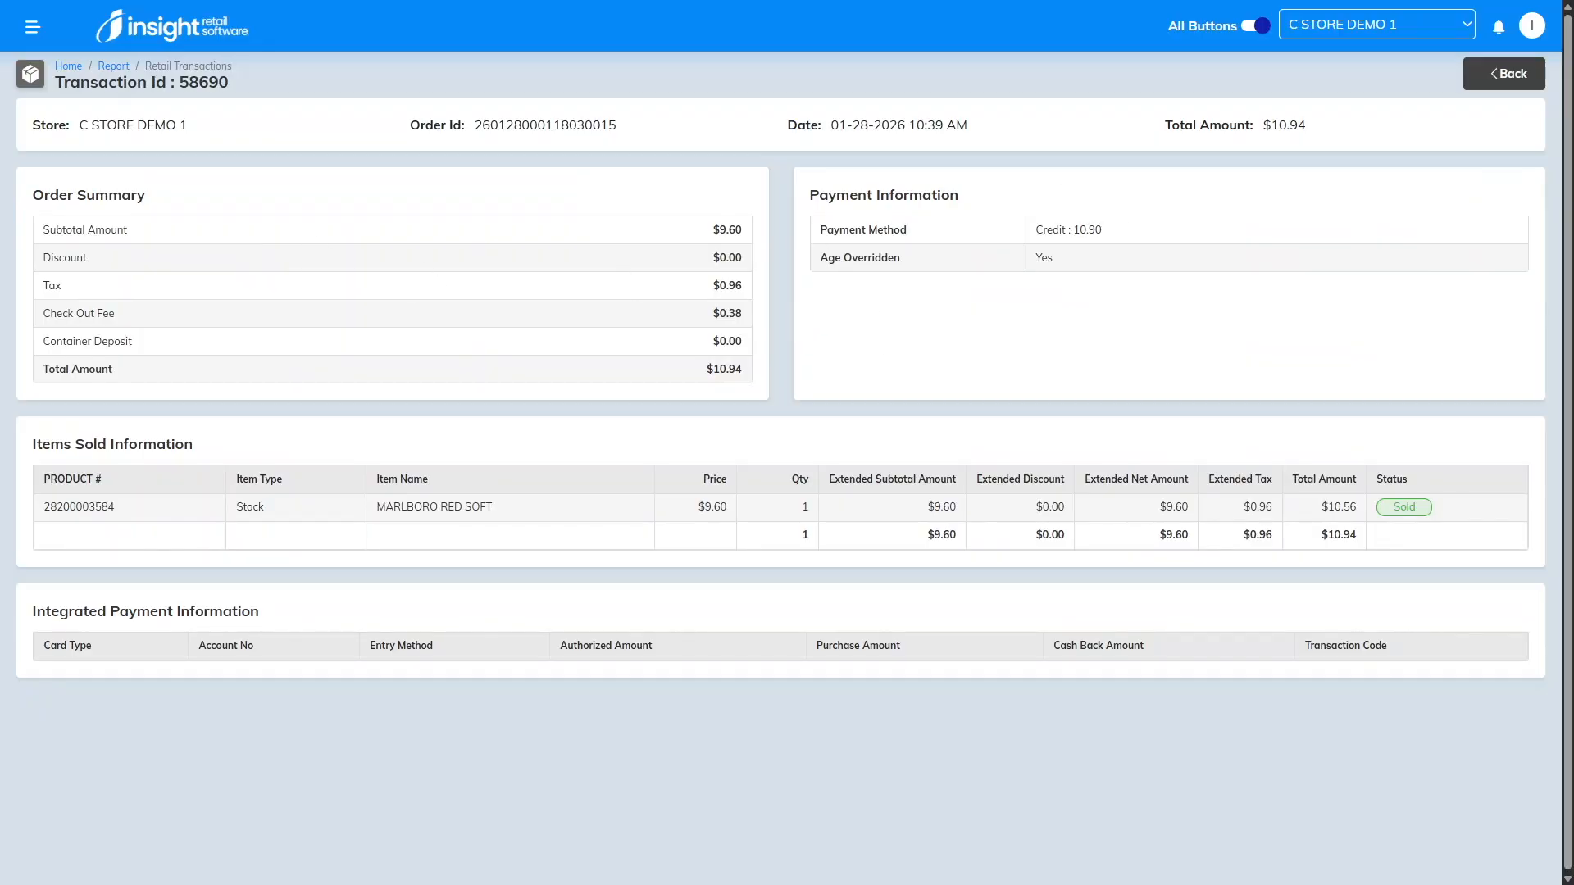